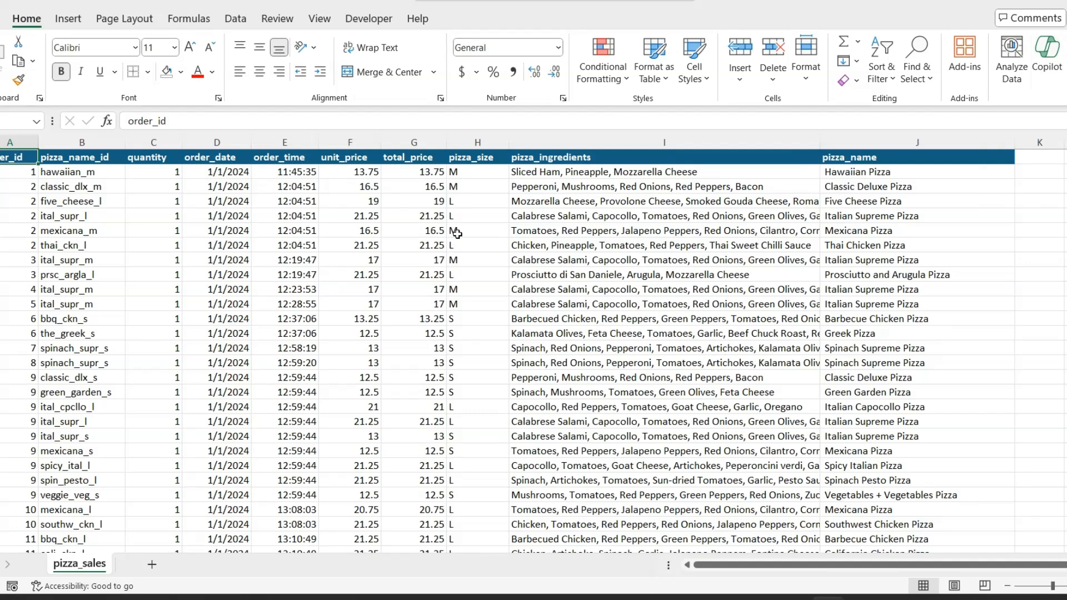
- Convert the whole pizza_sales data range A1:J48621 into a table with headers
key("ctrl+shift+Right")
key("ctrl+shift+Down")
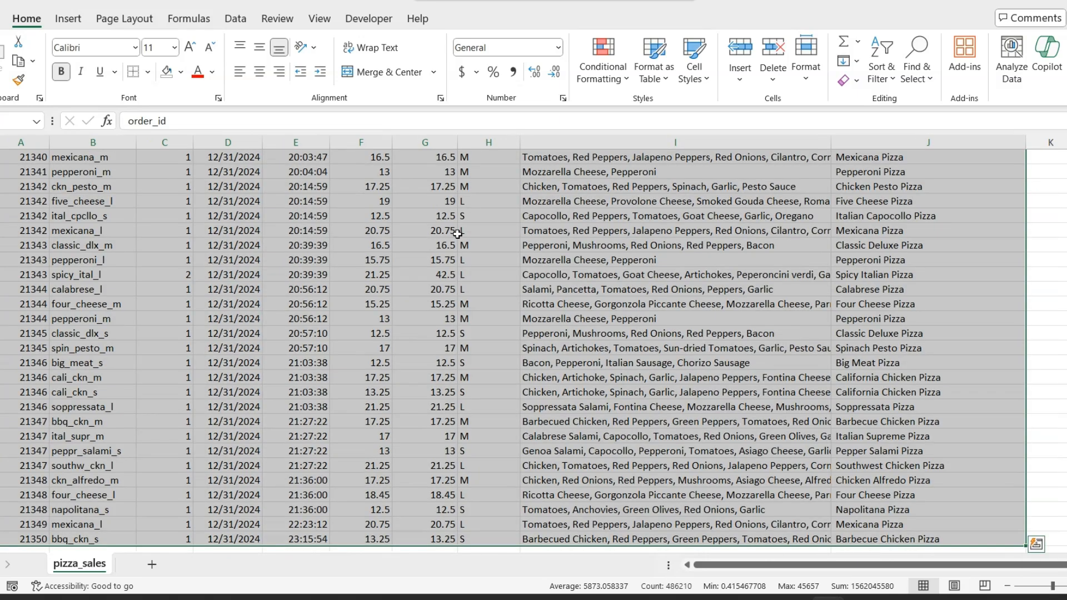
key("ctrl+t")
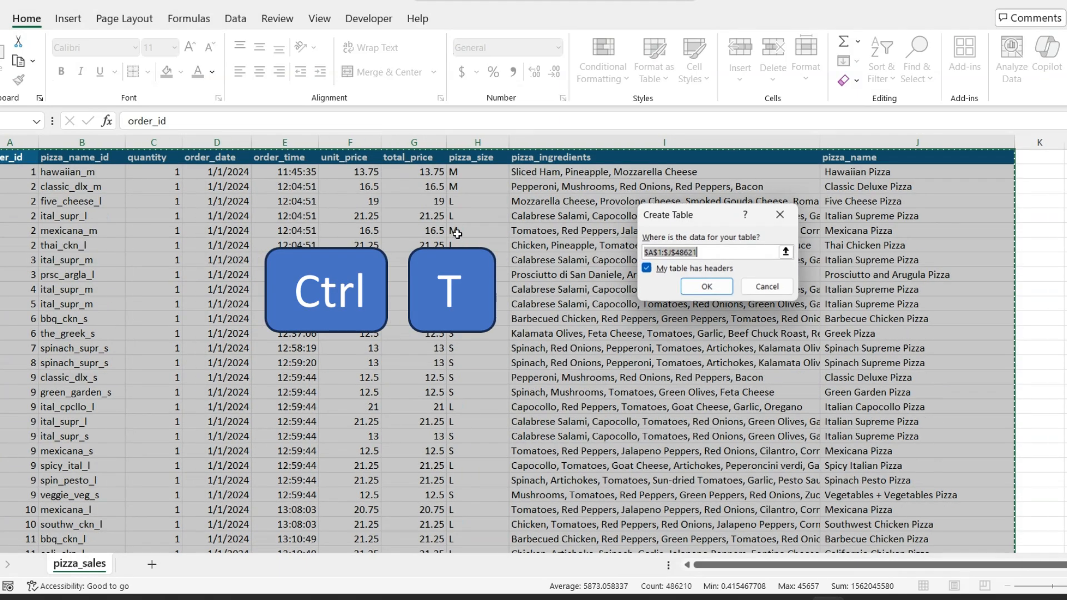
left_click(707, 287)
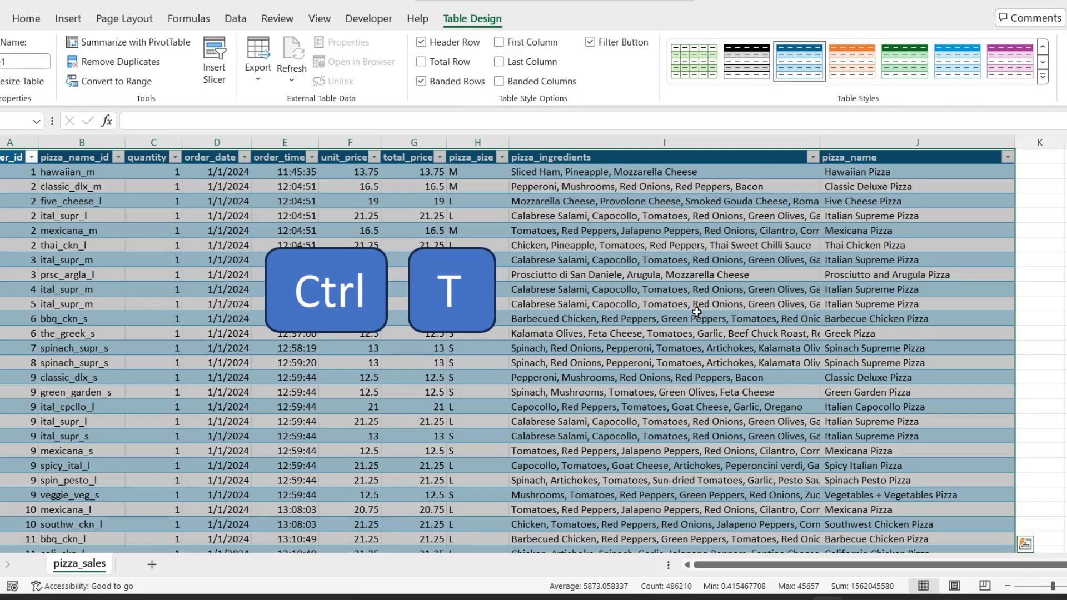
- Open Copilot and submit the prompt "Create a table of the most sold pizza"
left_click(41, 18)
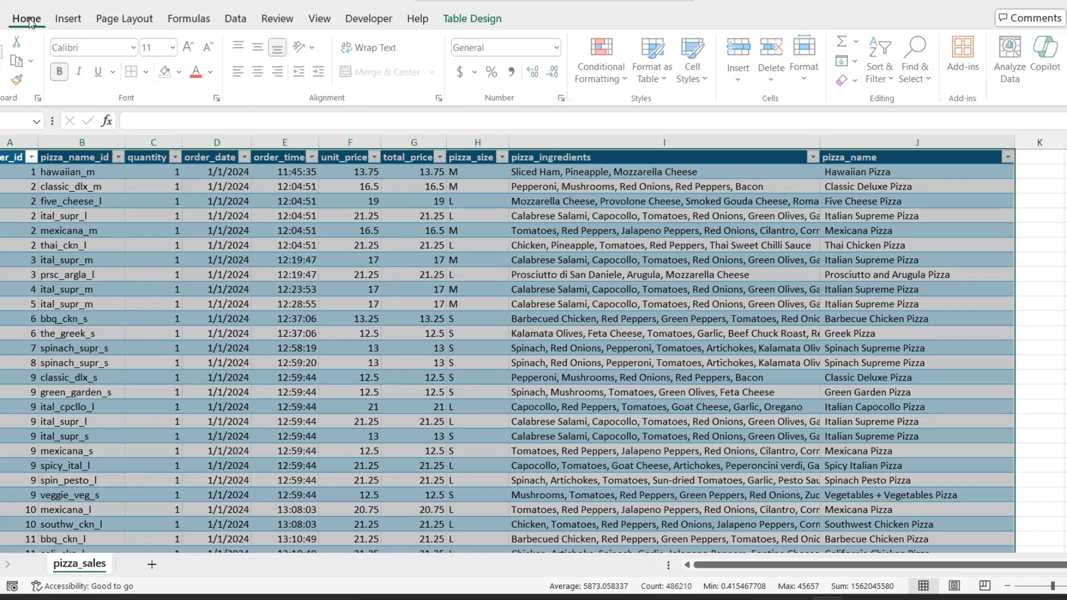
left_click(1048, 60)
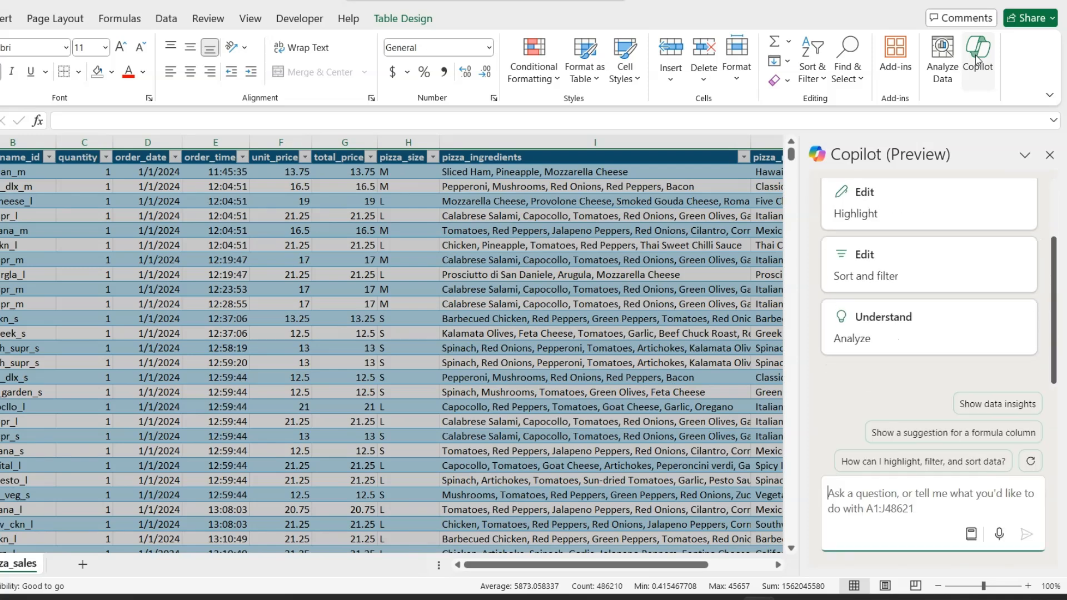
left_click(979, 60)
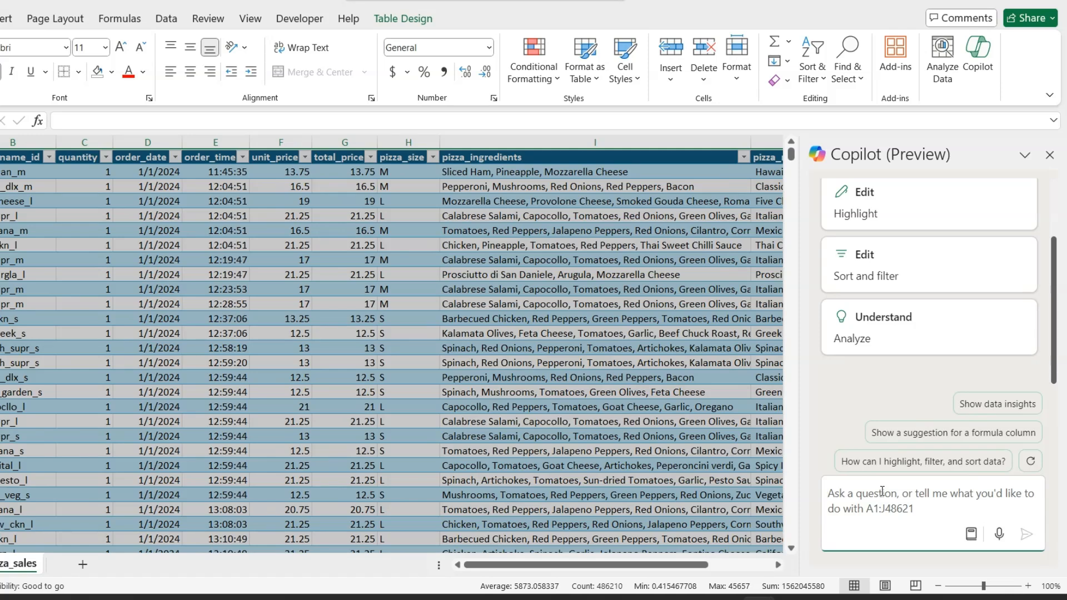
type("Creat")
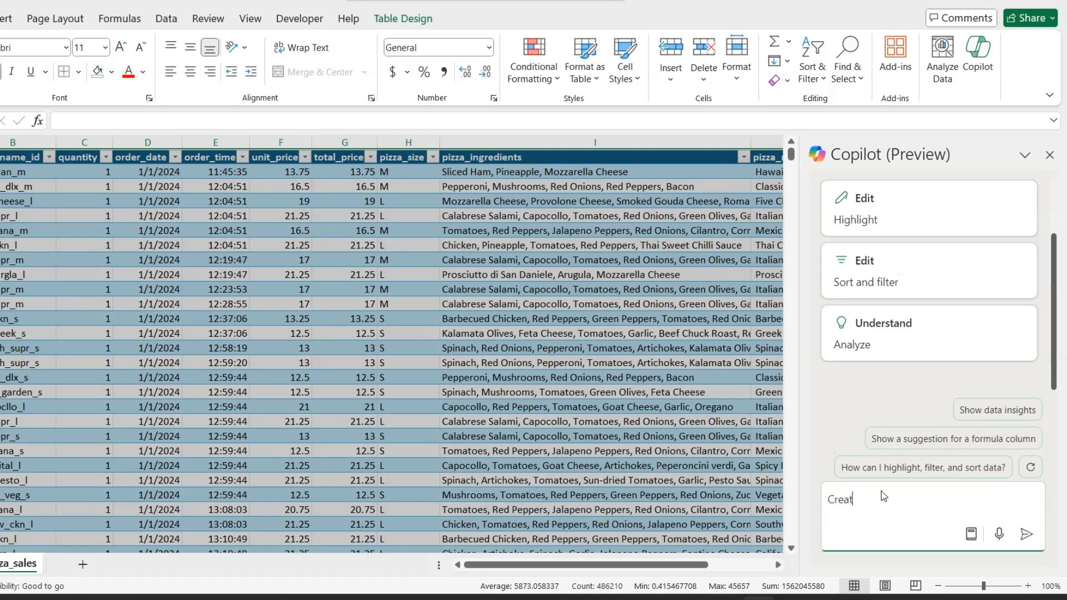
type("e a table of the most sold pizza")
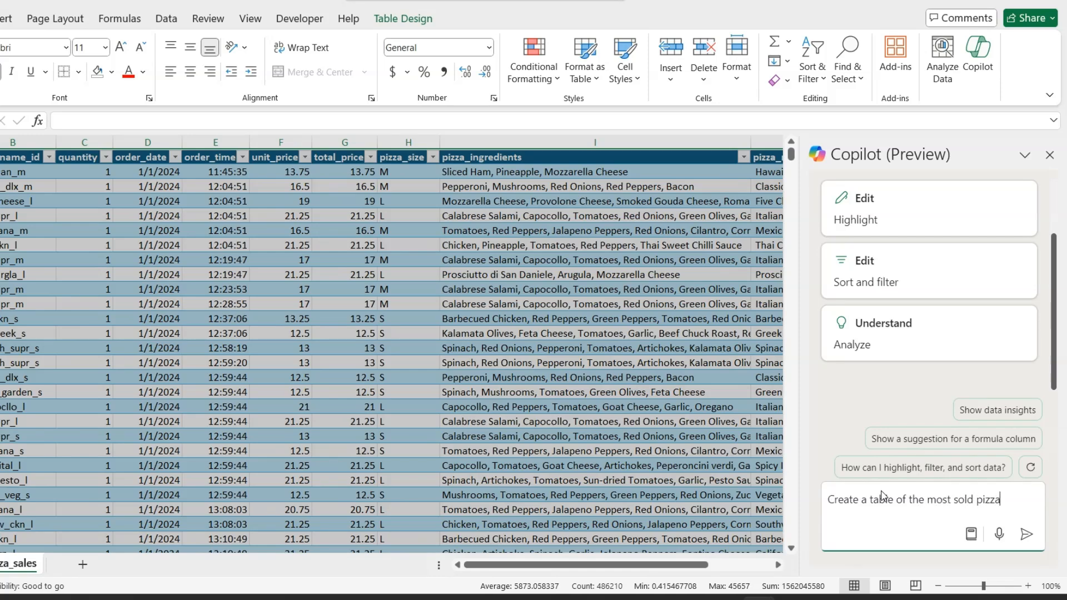
key("Return")
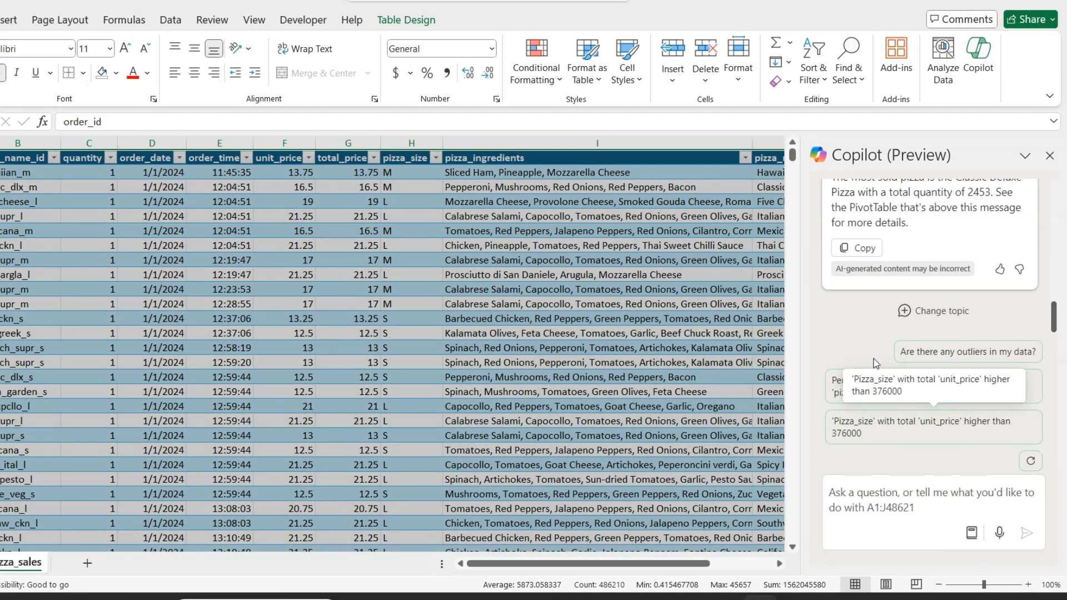
- Add Copilot's PivotTable of the most sold pizza to a new sheet
scroll(876, 281, "up", 2)
scroll(874, 277, "down", 3)
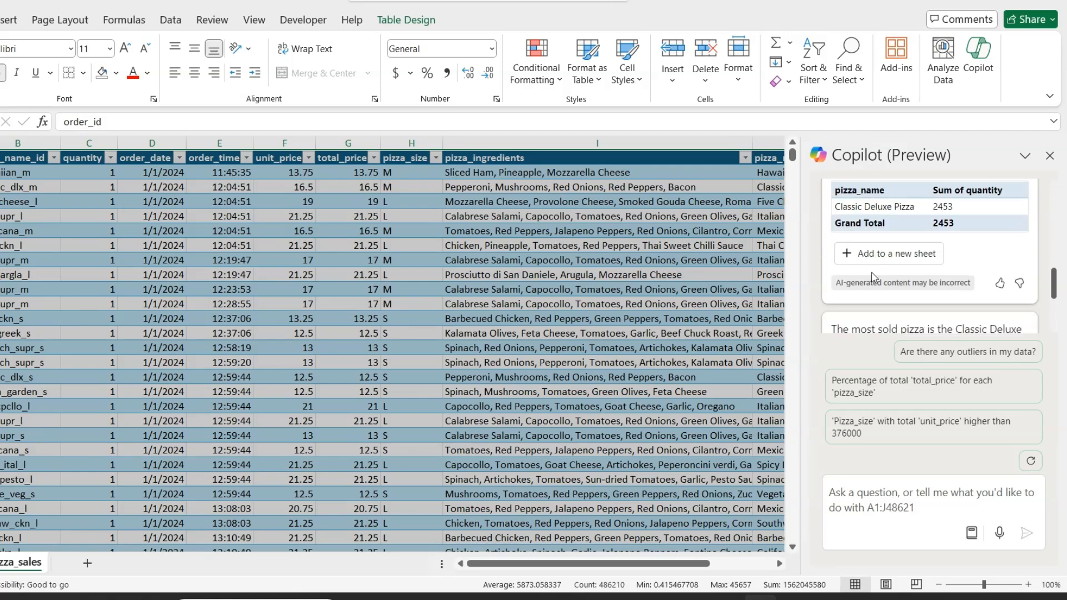
scroll(883, 253, "up", 2)
scroll(934, 272, "down", 2)
left_click(900, 257)
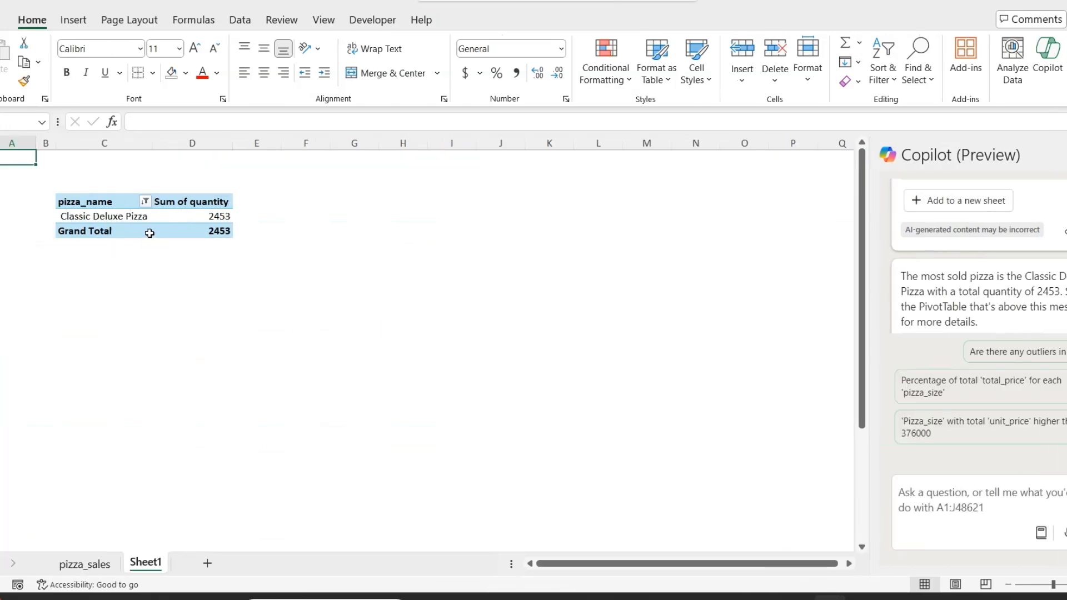
- Clear the value filter on pizza_name so the PivotTable lists every pizza by sum of quantity
left_click(146, 201)
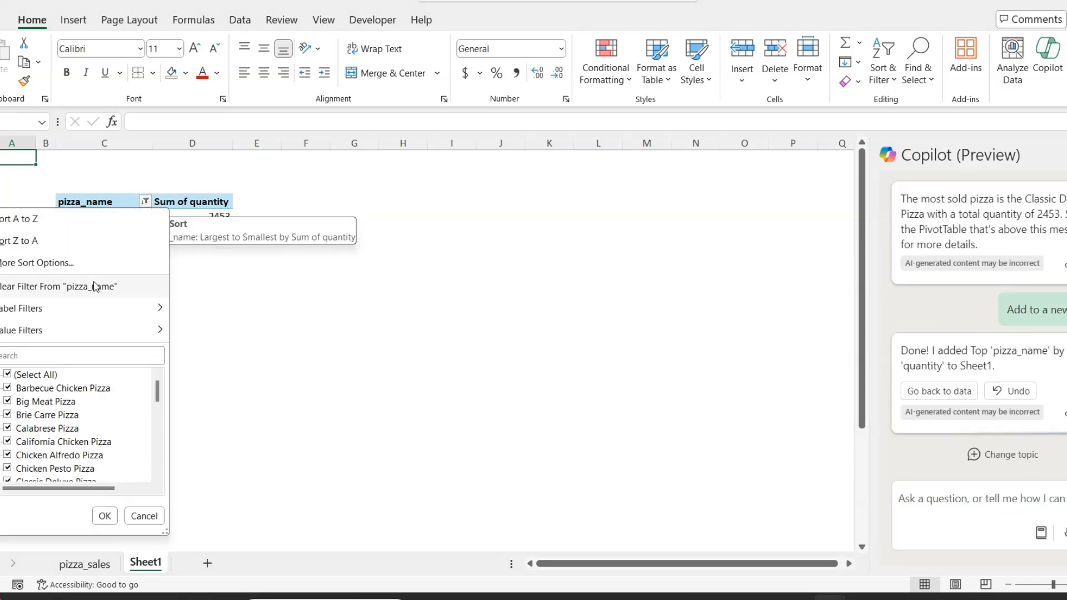
mouse_move(77, 335)
left_click(214, 333)
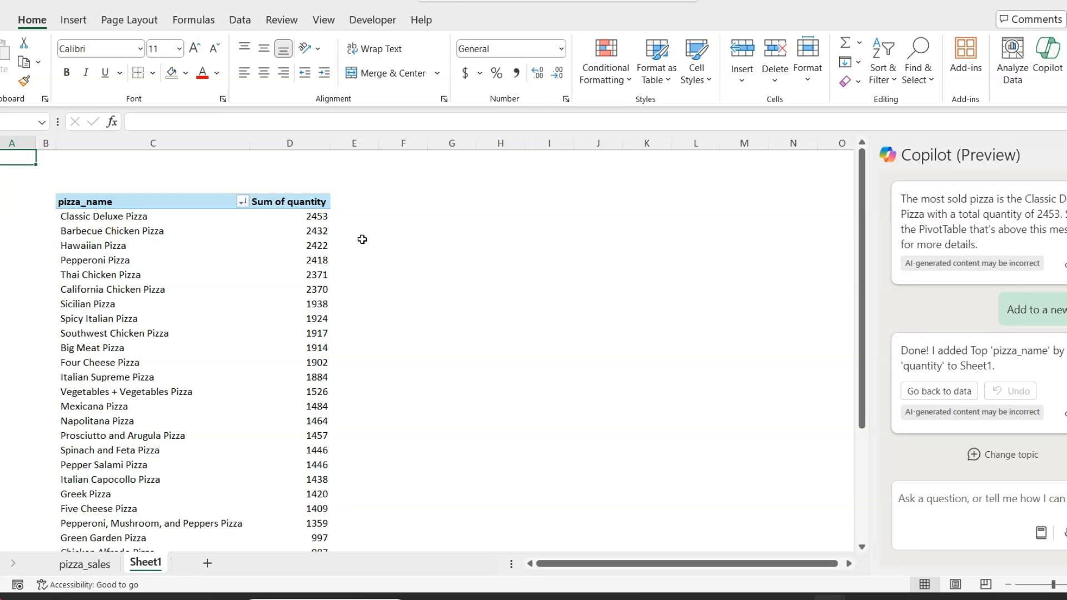
scroll(358, 335, "down", 1)
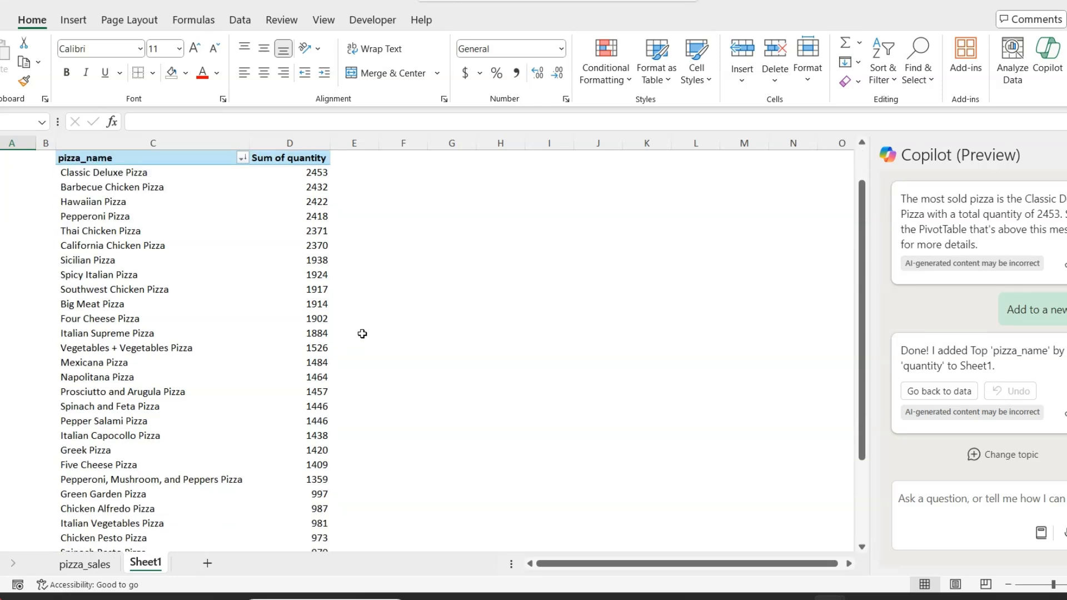
scroll(366, 333, "up", 1)
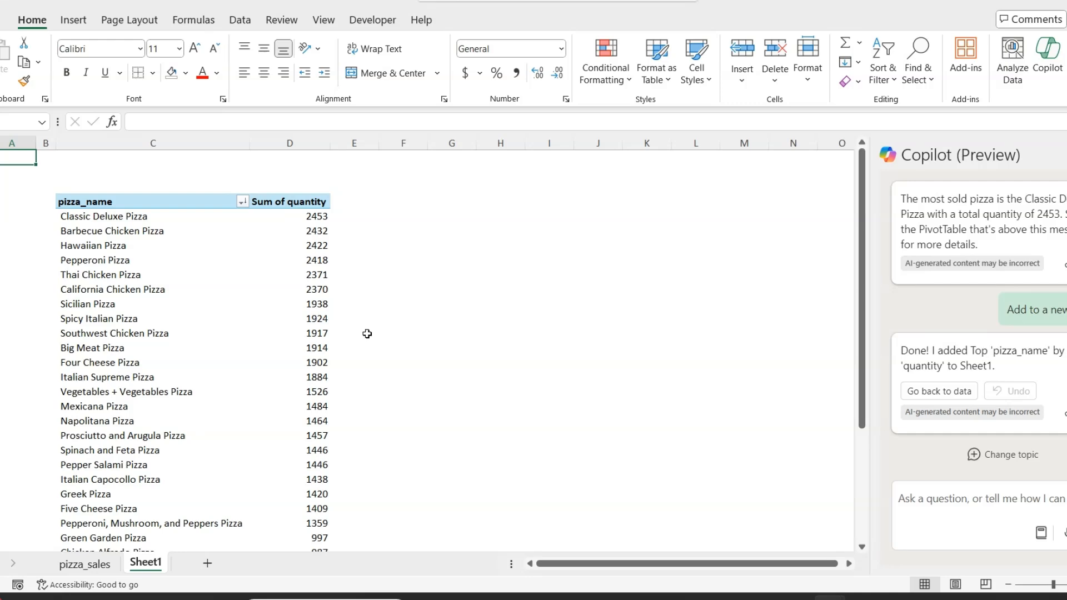
- Return to the pizza_sales sheet and ask Copilot to "Create a pie chart of pizza size by quantity"
left_click(86, 564)
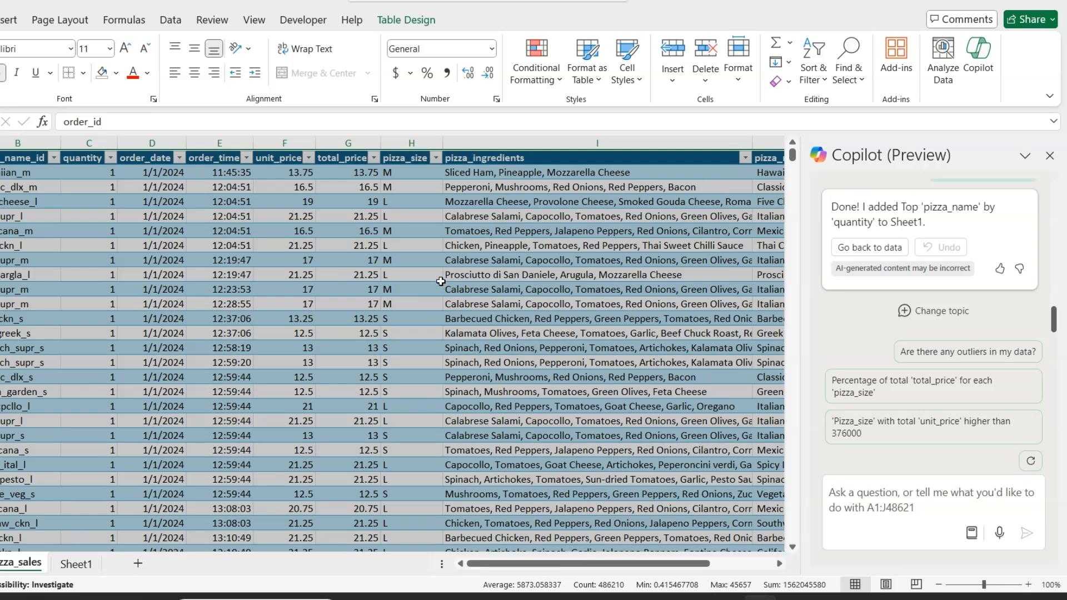
left_click(883, 493)
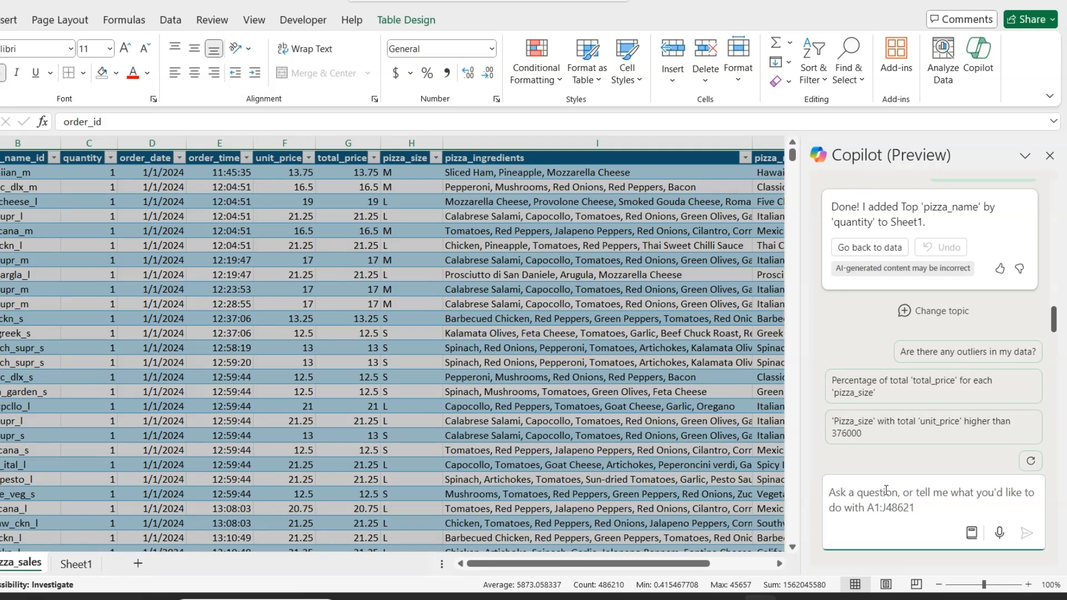
type("Create a pie char")
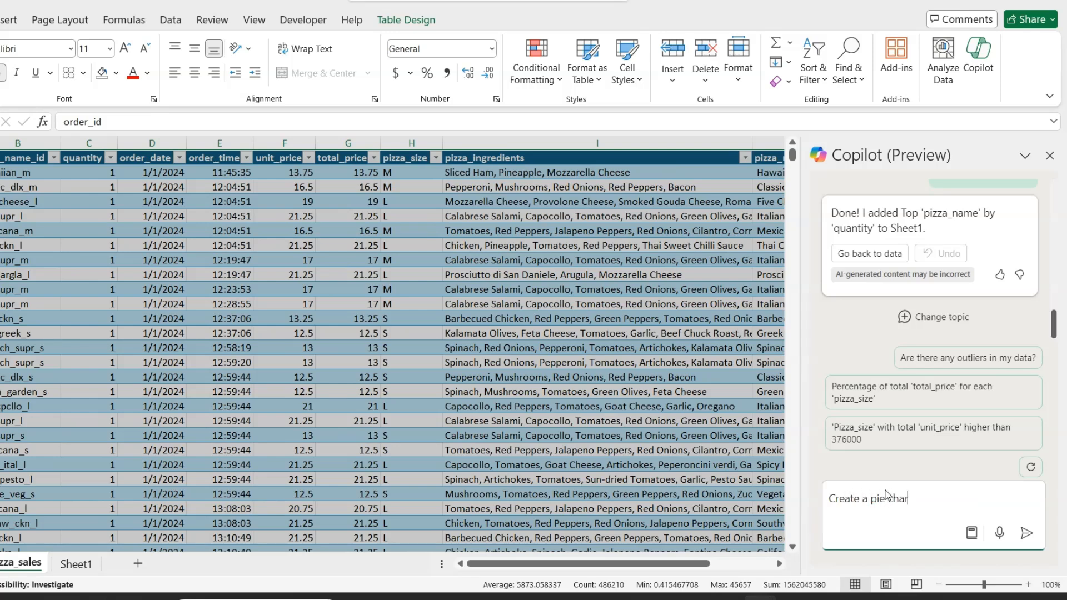
type("t of")
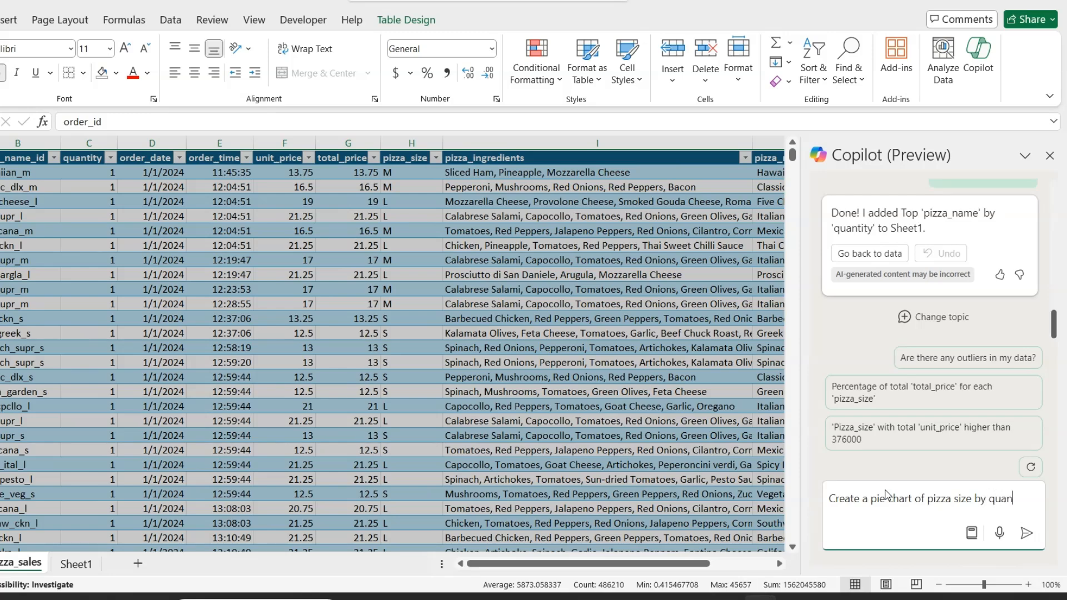
type("pizza size by quantity")
key("Return")
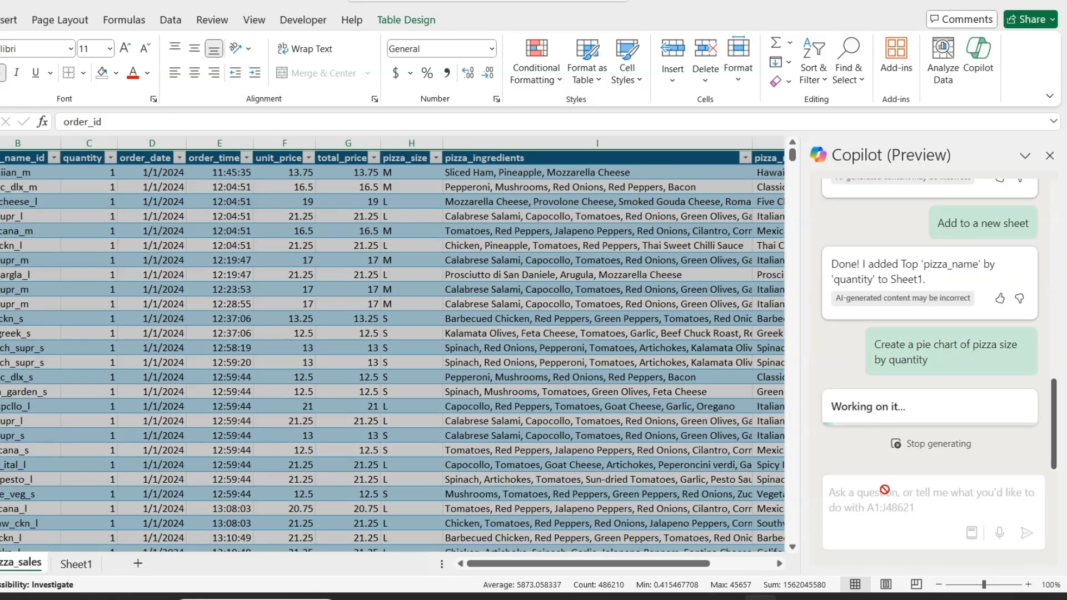
- Add Copilot's pie chart of quantity by pizza_size to a new sheet
scroll(898, 316, "up", 3)
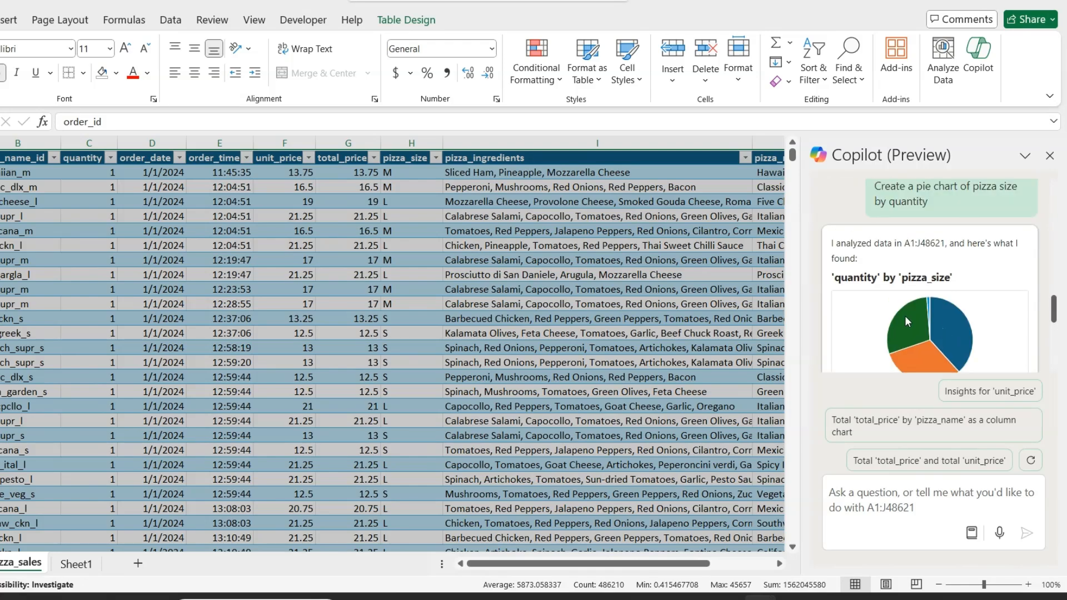
scroll(902, 291, "down", 1)
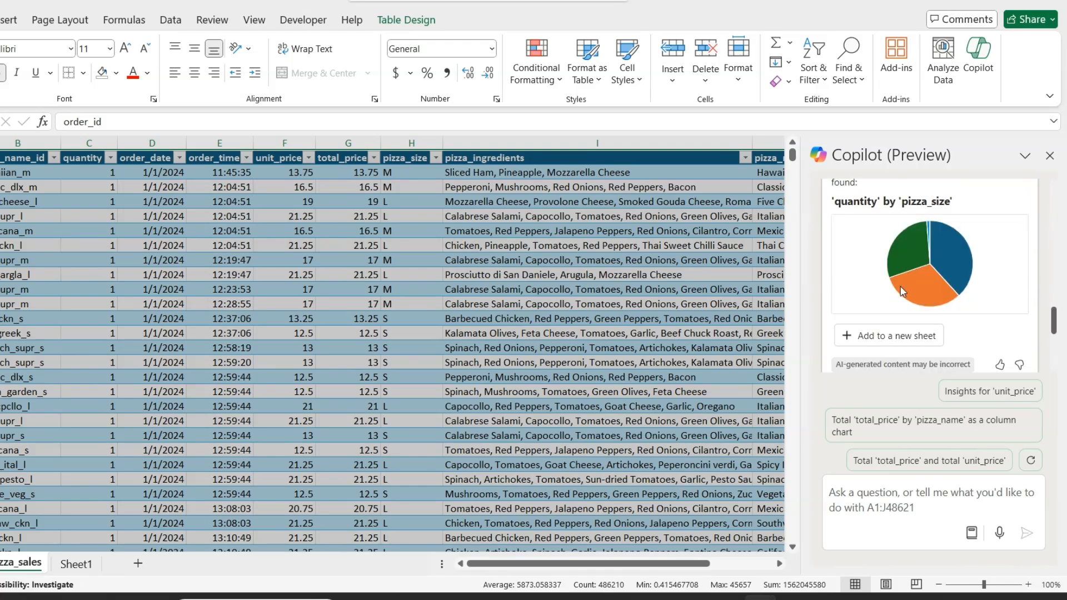
left_click(893, 337)
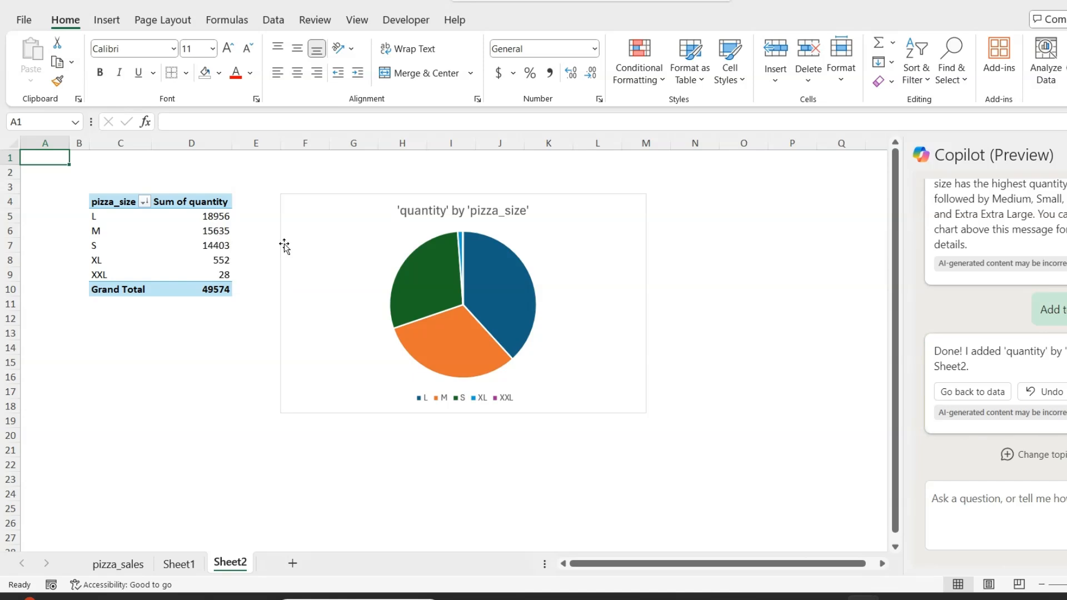
mouse_move(512, 289)
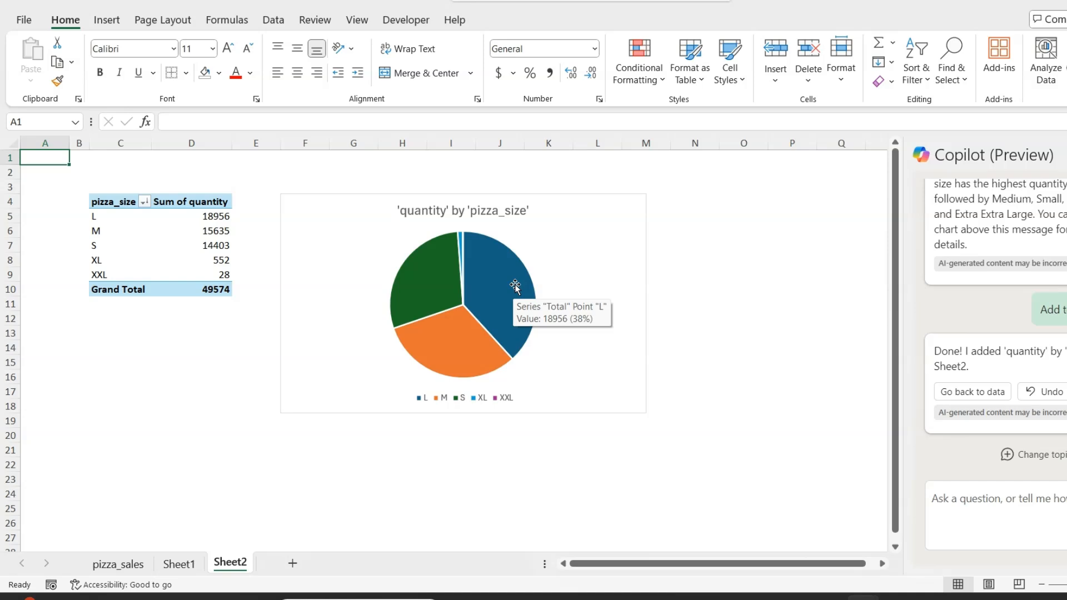
mouse_move(470, 343)
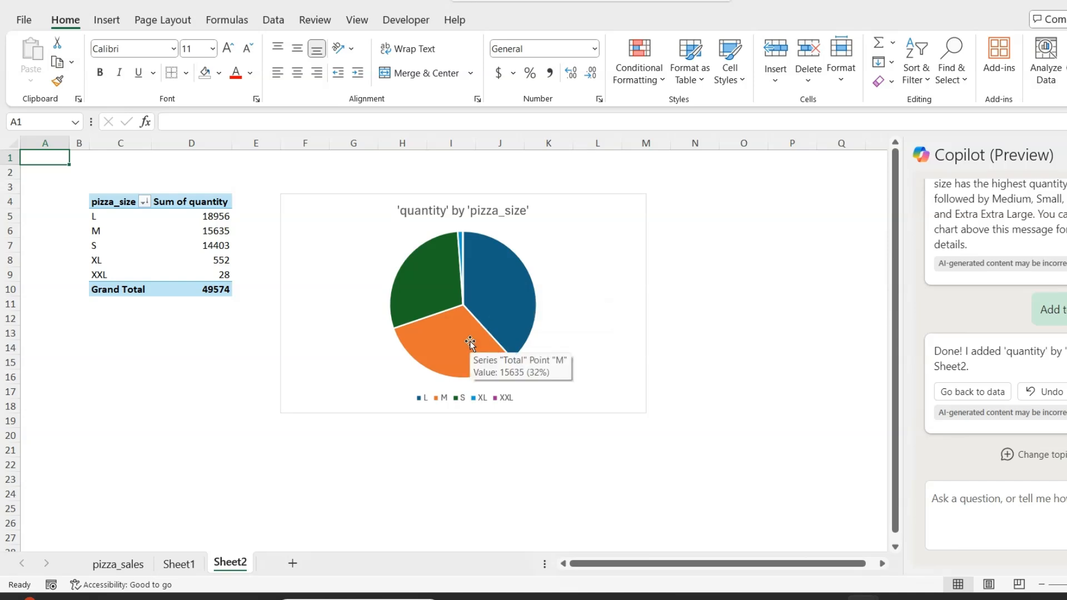
mouse_move(406, 295)
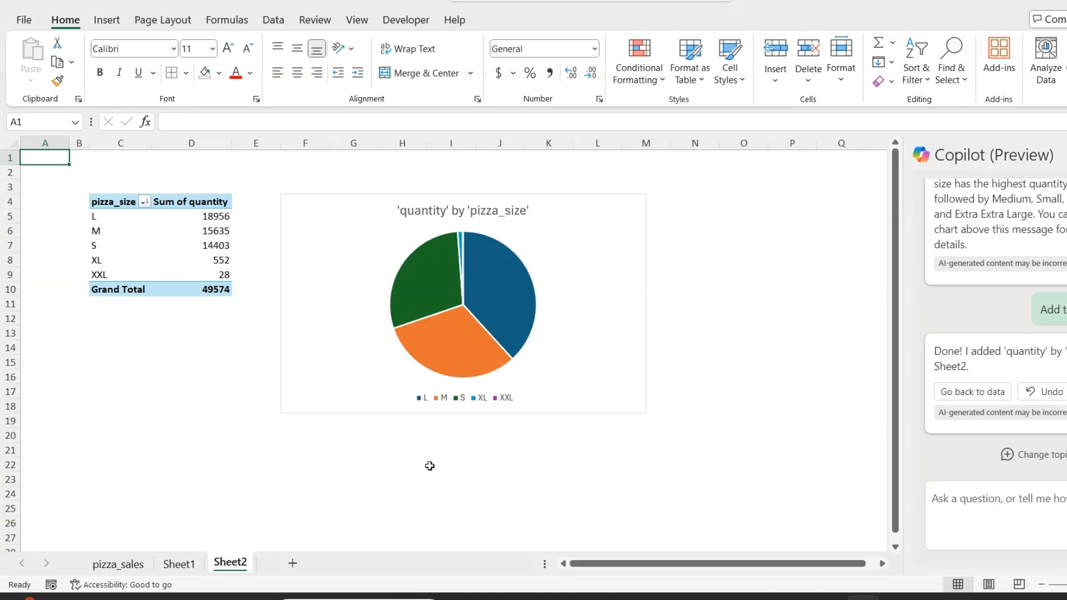
- On the pizza_sales sheet, ask Copilot to "Create two new columns month and day of week starting monday from the order date column"
left_click(127, 565)
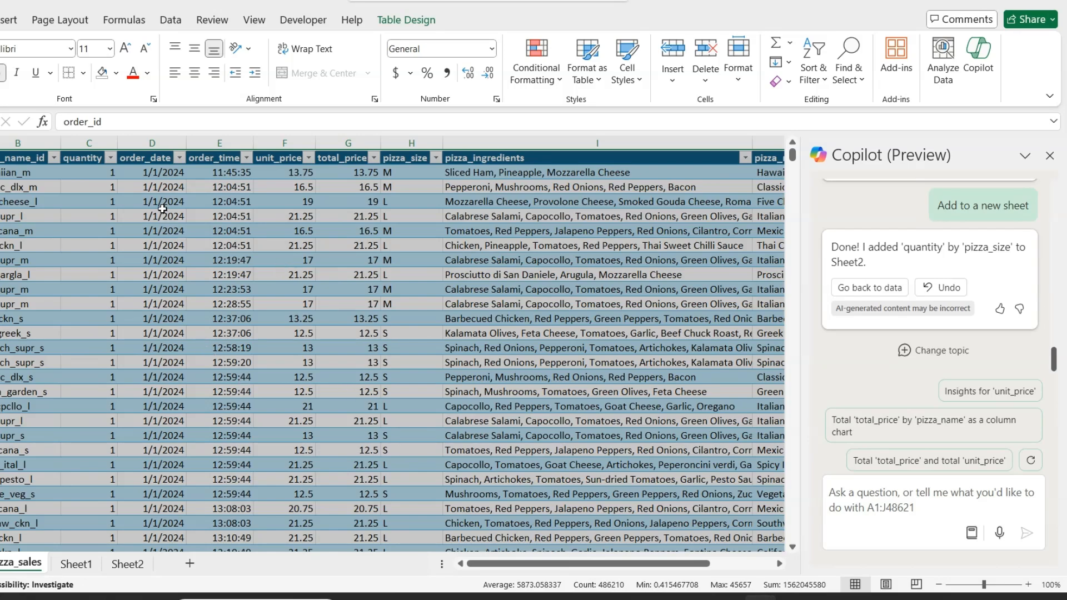
left_click(162, 177)
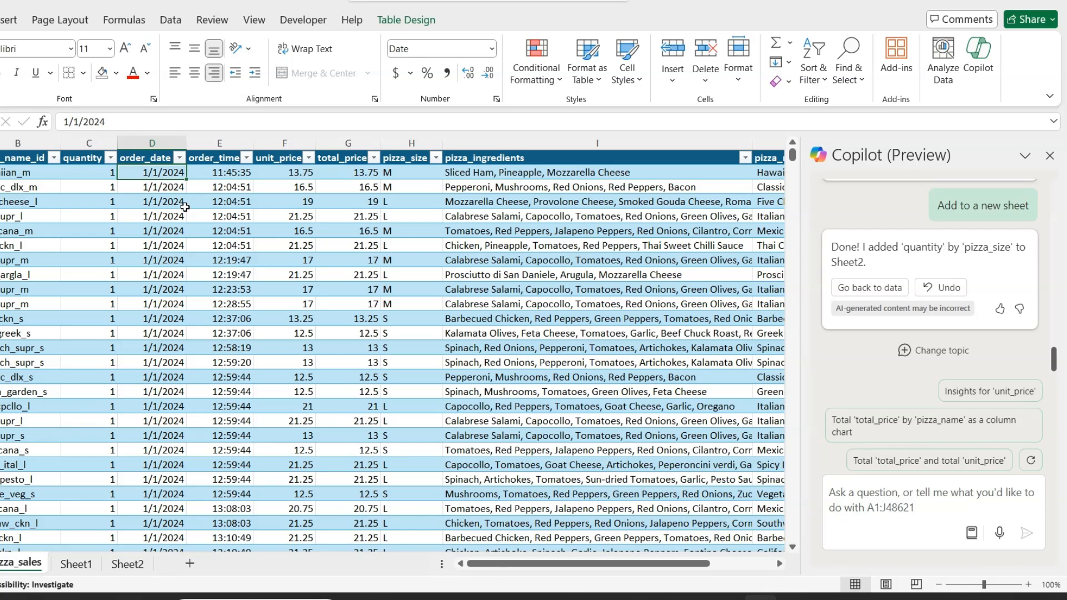
left_click(884, 495)
type("Create two new columns month and day of week starting monday from the order date column")
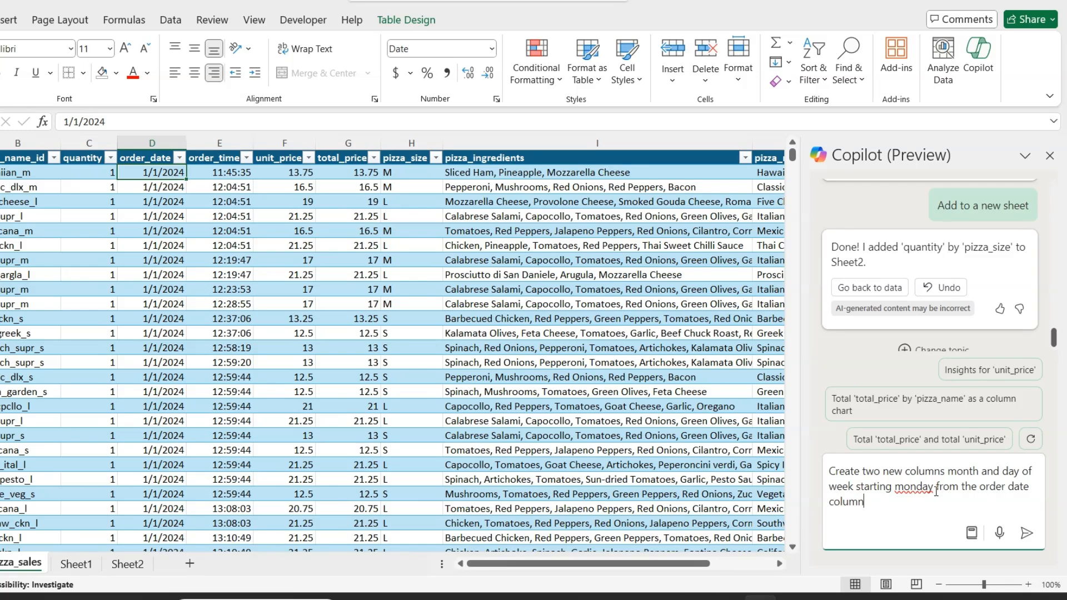
key("Return")
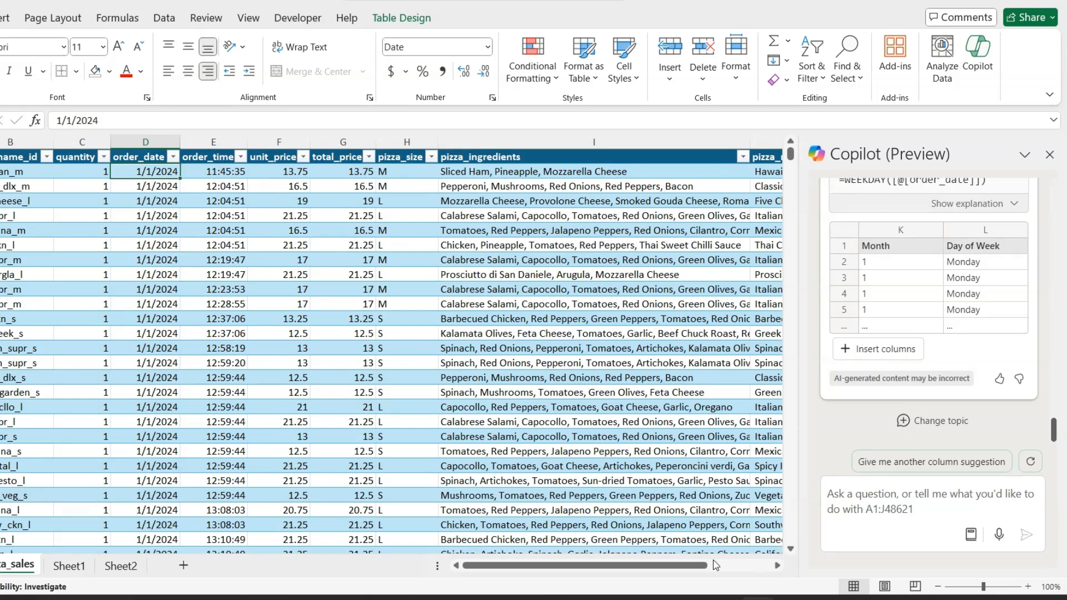
- Insert Copilot's suggested Month and Day of Week columns into the table after pizza_name
left_click_drag(701, 565, 780, 569)
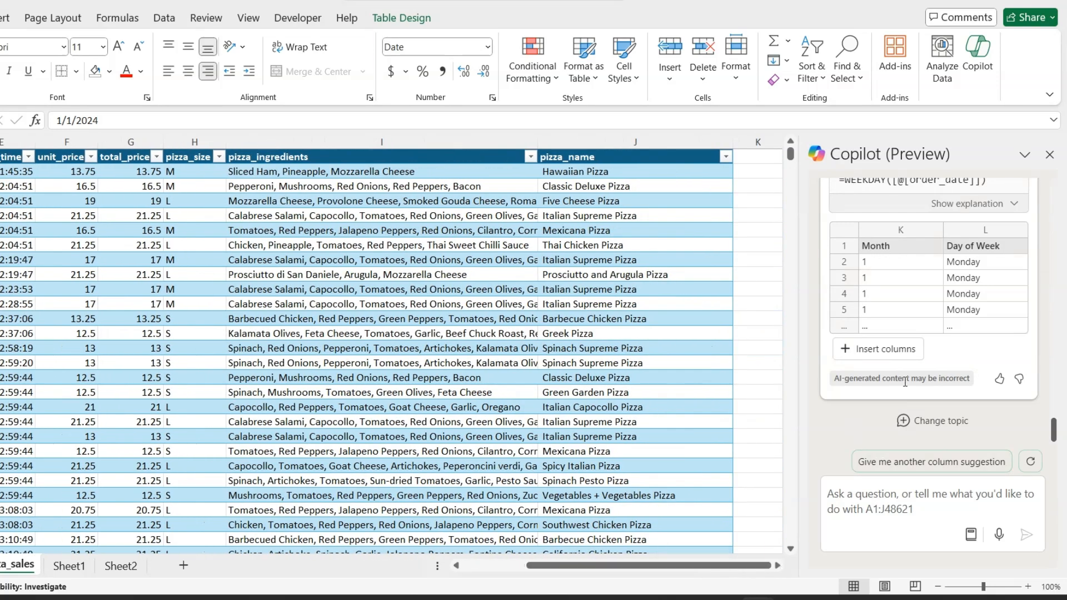
left_click(904, 352)
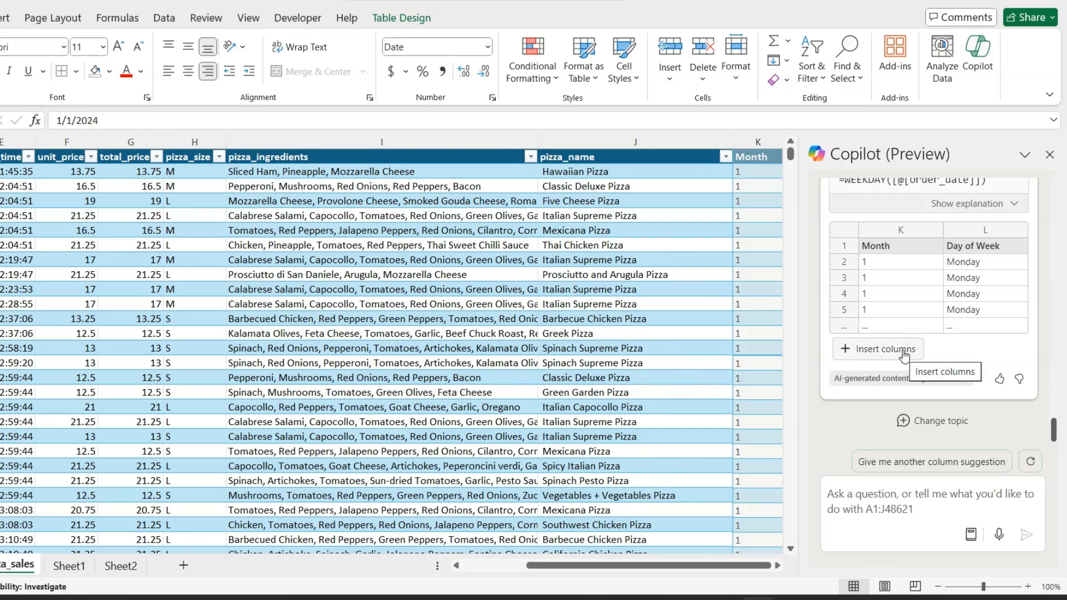
left_click(891, 351)
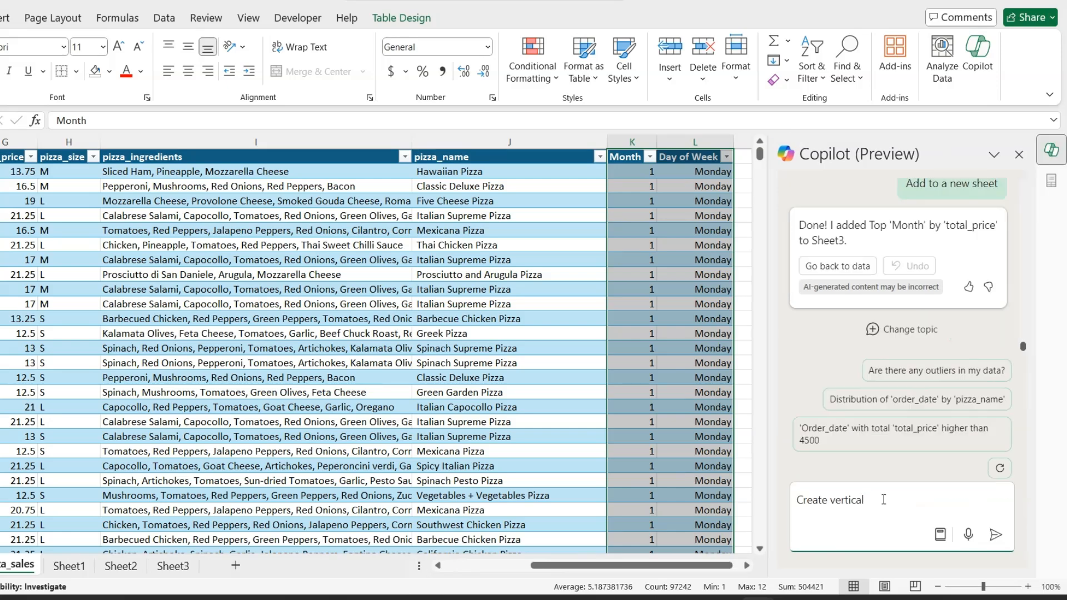
- Ask Copilot to "Create vertical bar chart of total sales by month" and add the resulting chart to a new sheet
type("ar chart of total sa")
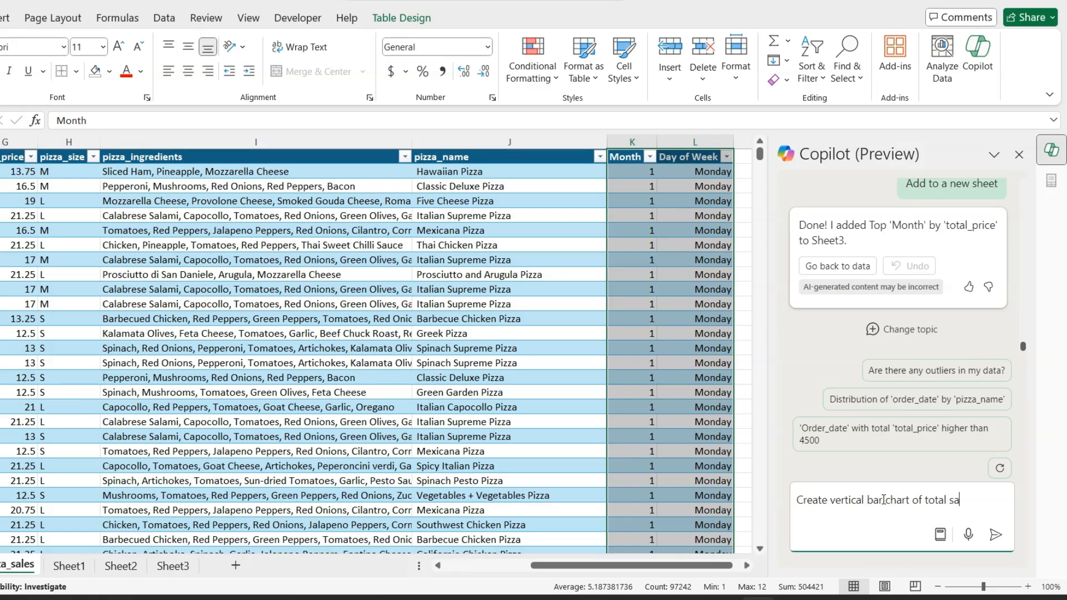
type("les by month")
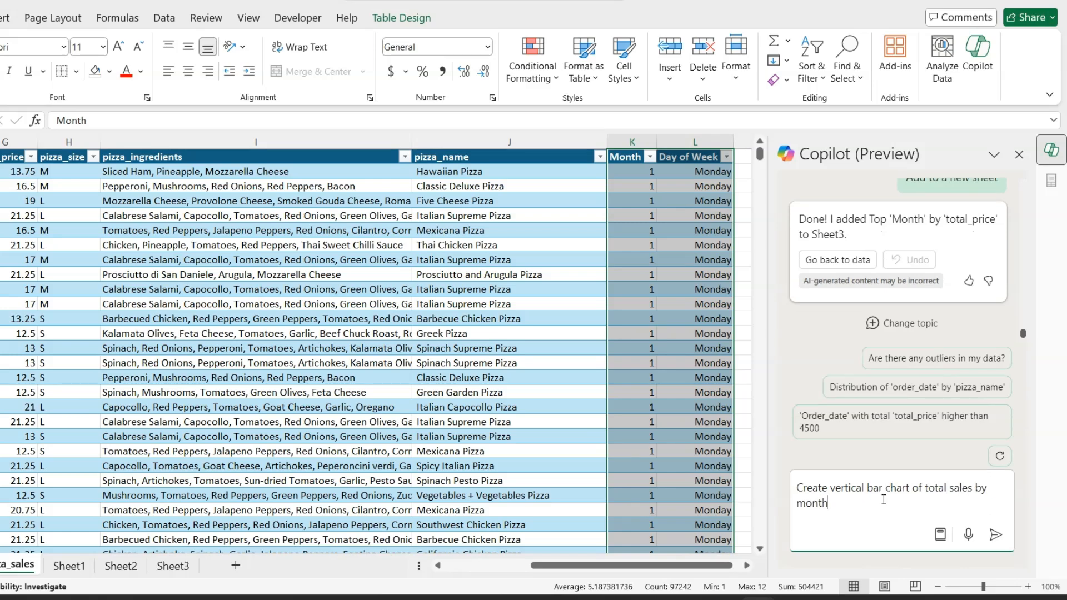
key("Return")
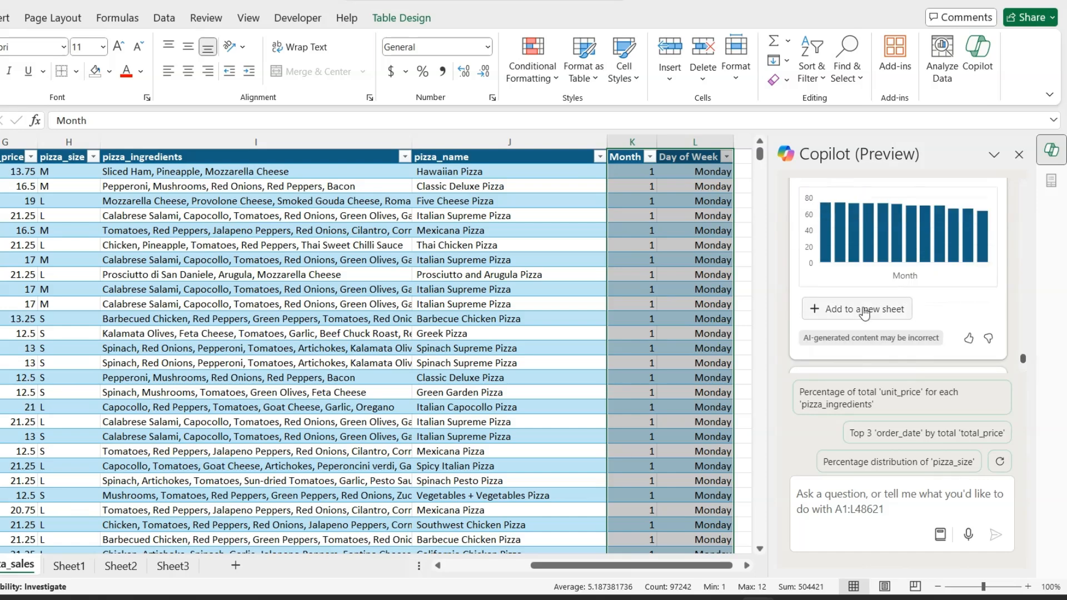
left_click(862, 309)
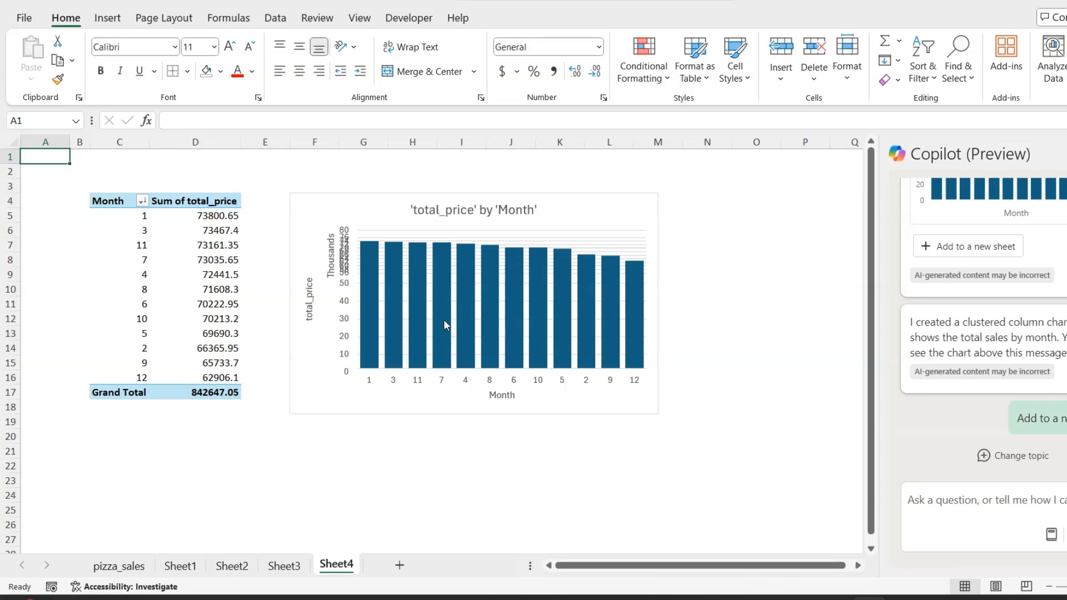
- Sort the Month field of the new total_price PivotTable from smallest to largest so the chart follows calendar order
left_click(639, 372)
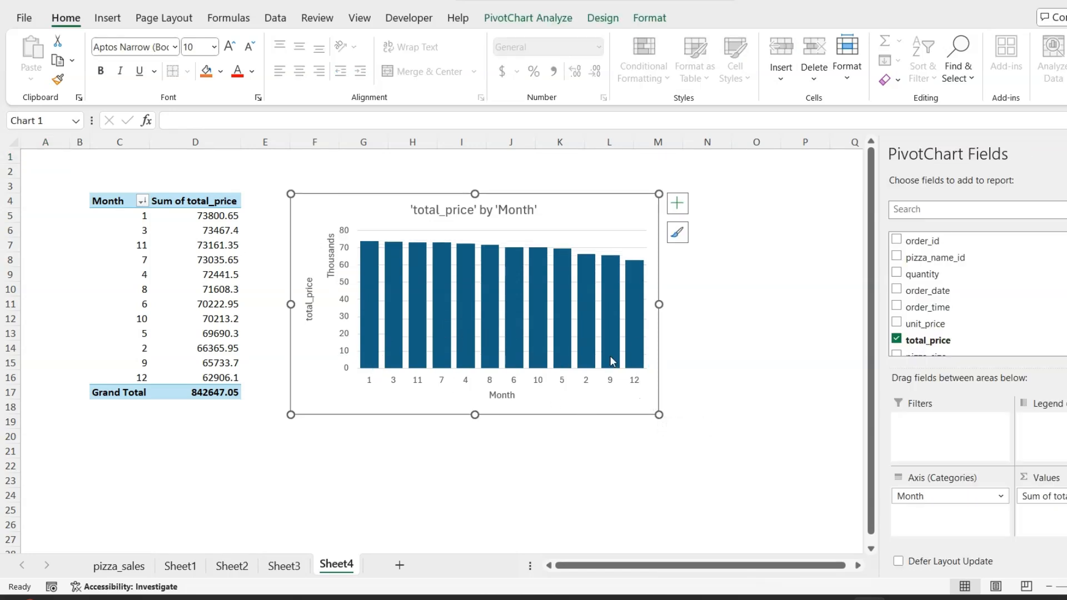
left_click(143, 201)
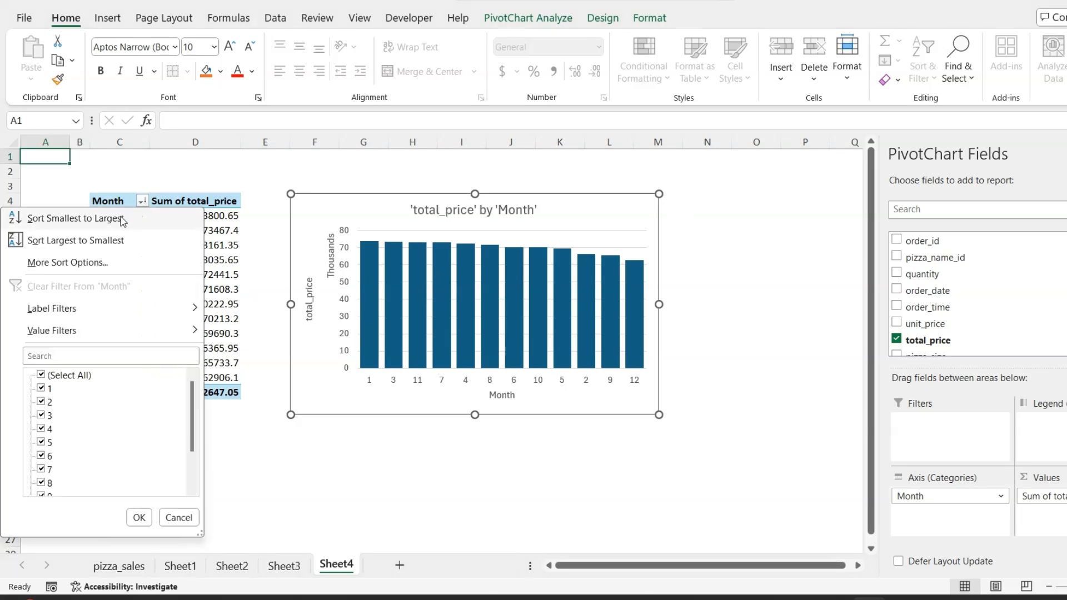
left_click(123, 220)
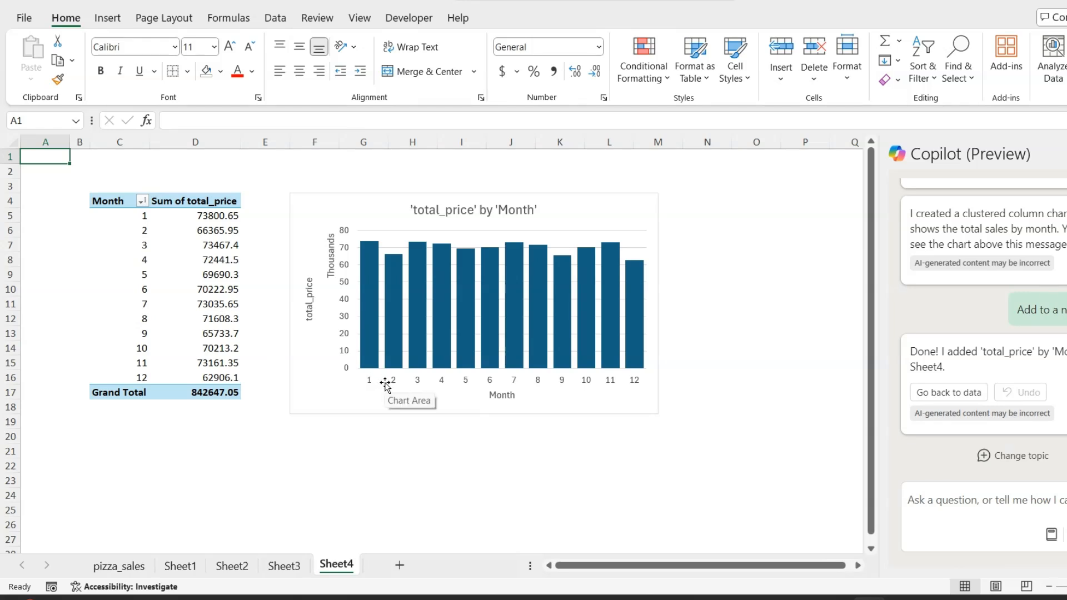
mouse_move(594, 351)
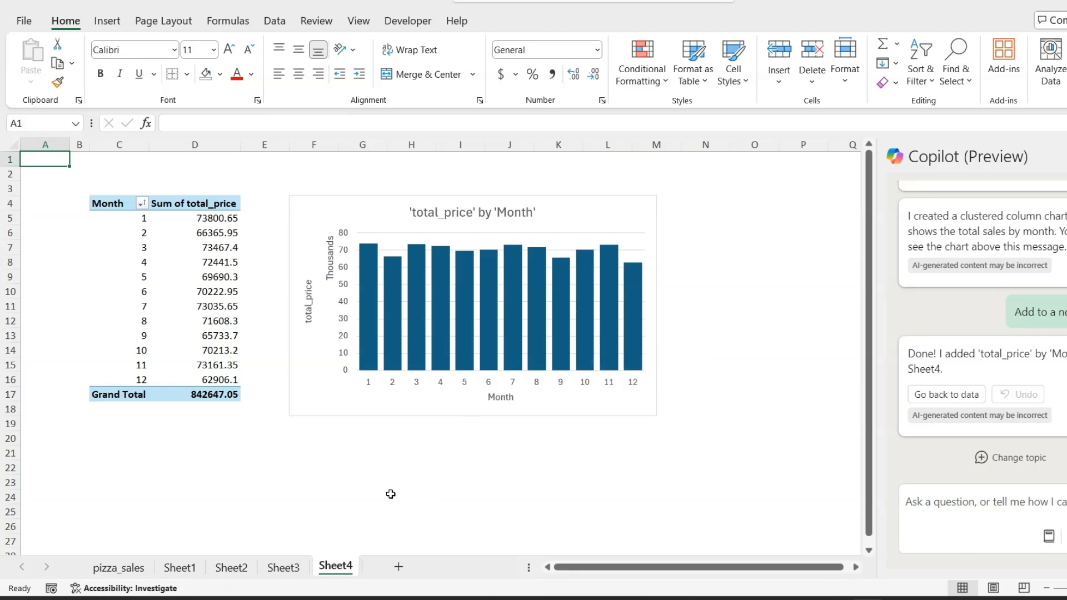
- On the pizza_sales sheet, ask Copilot "What day of the week were the most pizzas sold" and add the answer to a new sheet
left_click(130, 572)
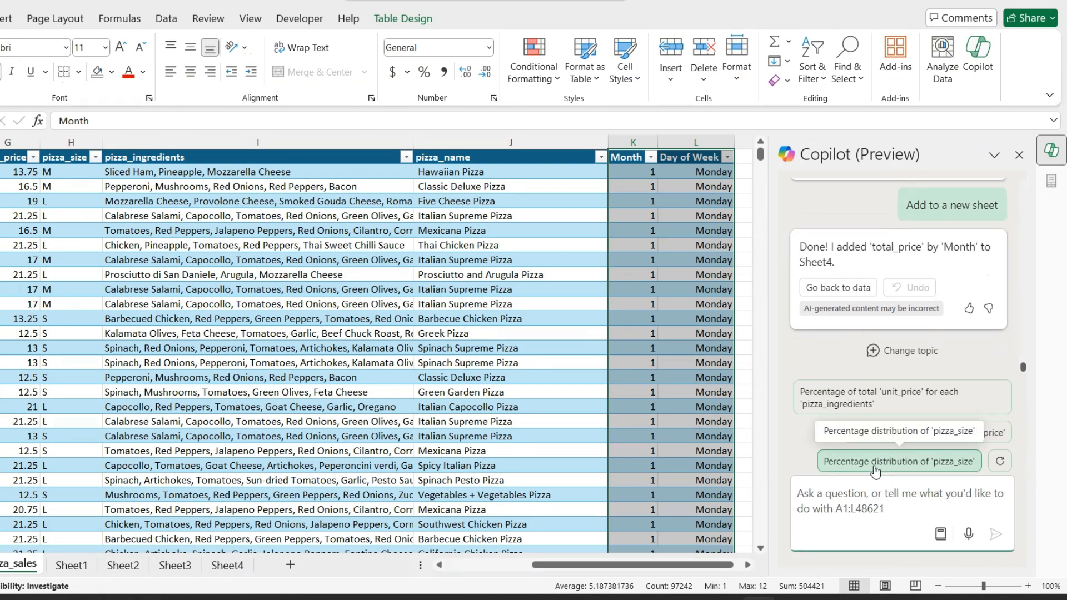
type("Wha")
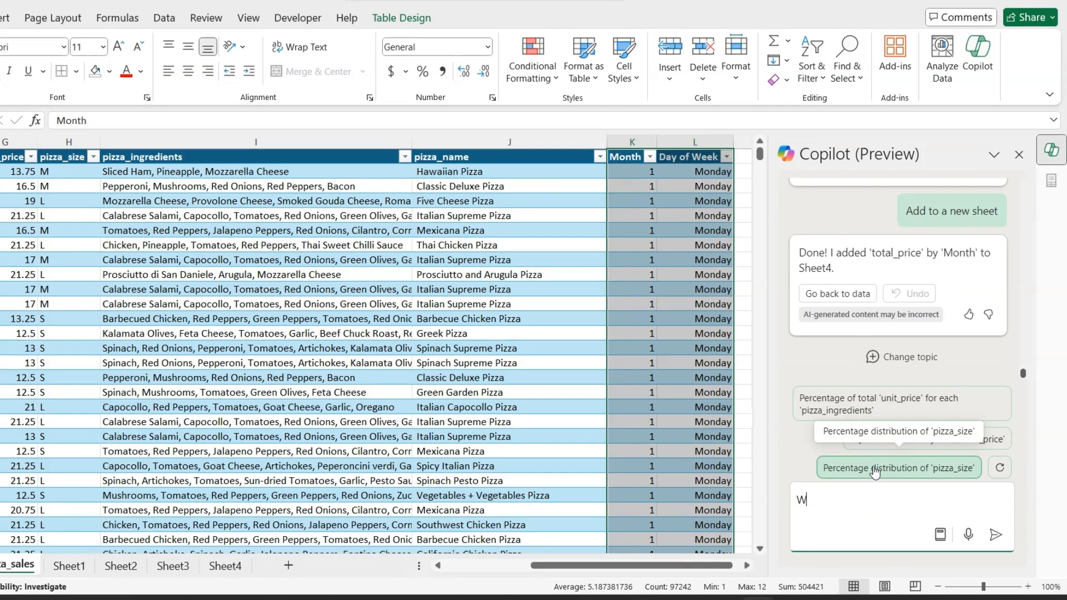
type("t")
type("day of the week were the most pizzas sold")
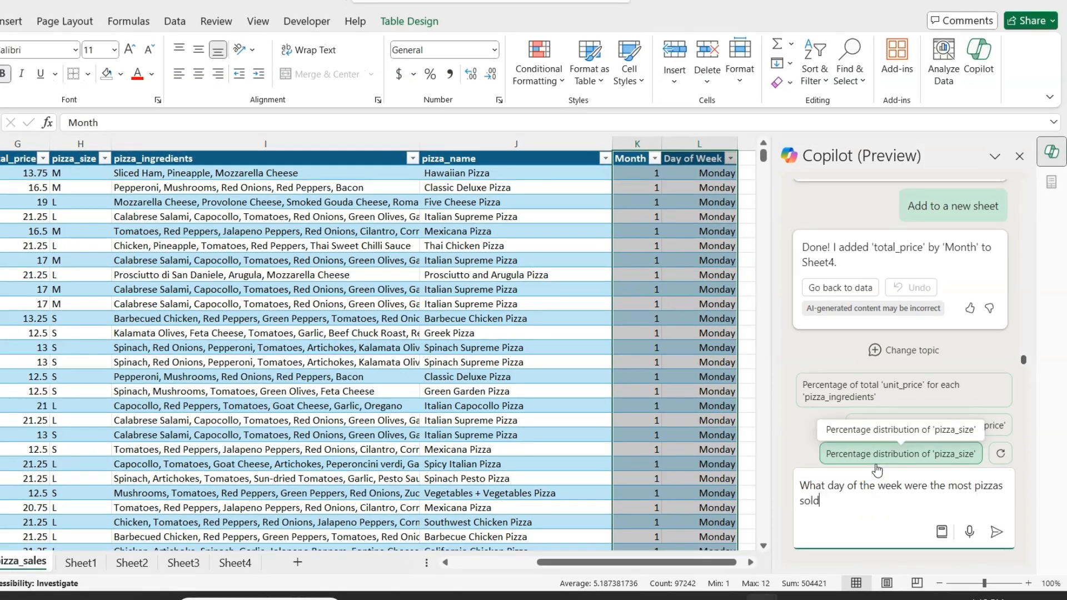
key("Return")
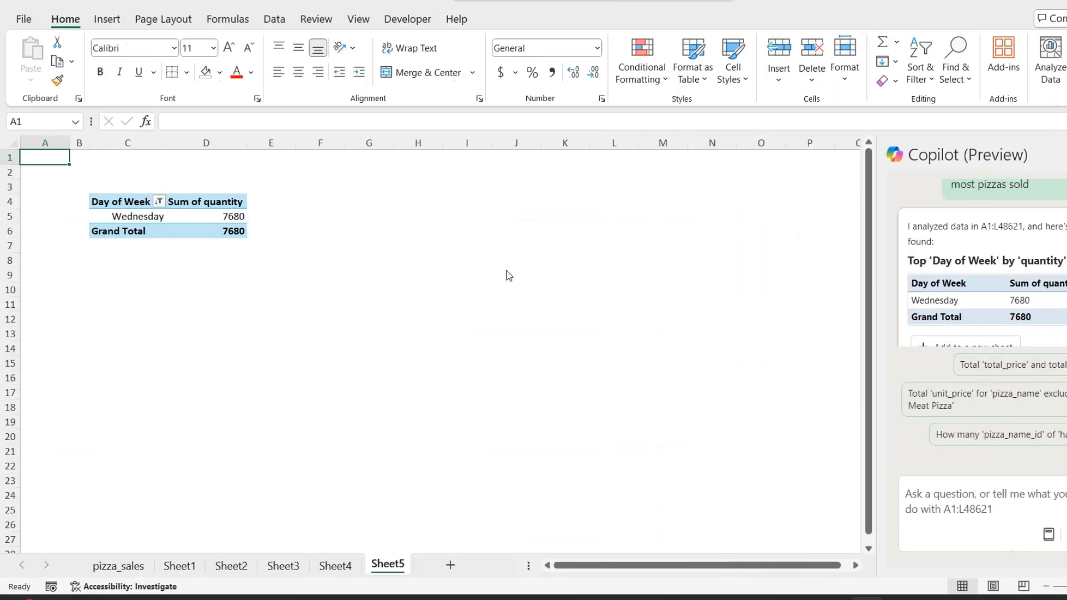
- Clear the value filter on the PivotTable's Day of Week field to include every weekday
left_click(159, 201)
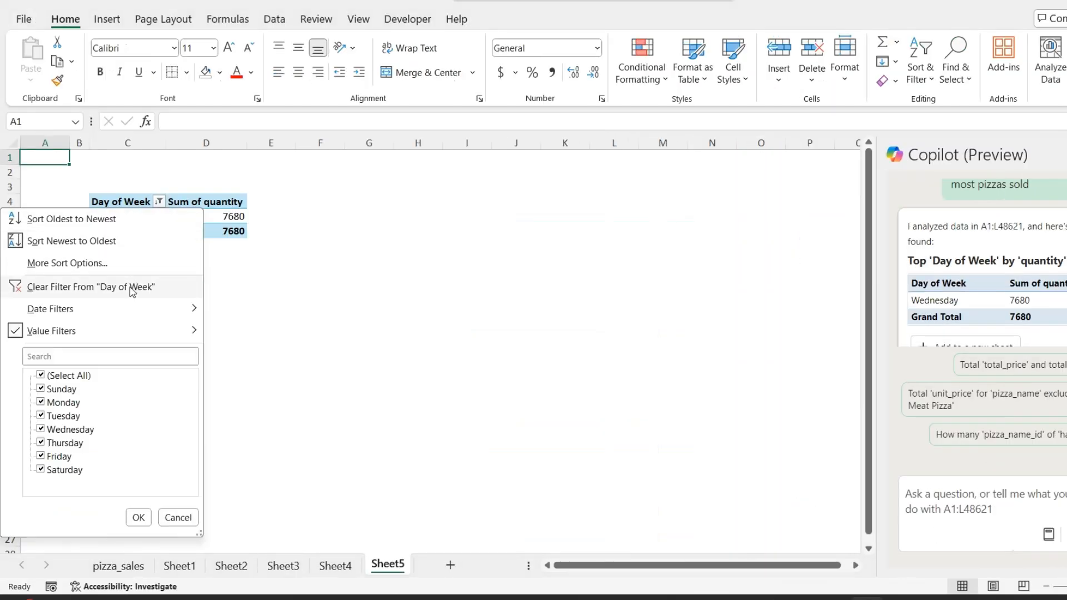
mouse_move(189, 331)
left_click(256, 336)
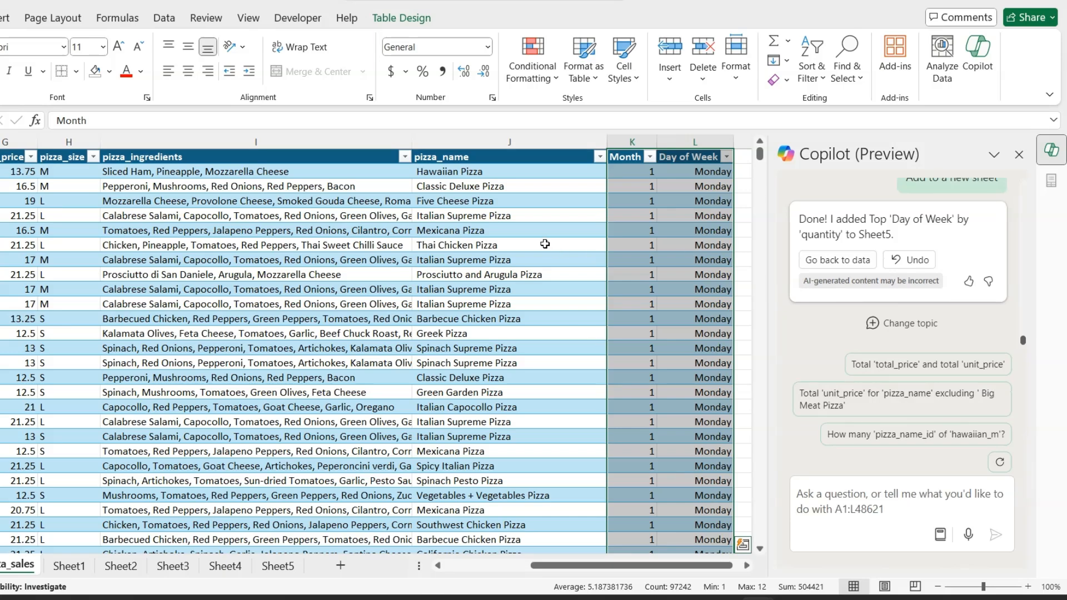
- Have Copilot suggest an Hour of Day column for the pizza_sales table and insert it after Day of Week
key("Left")
key("Home")
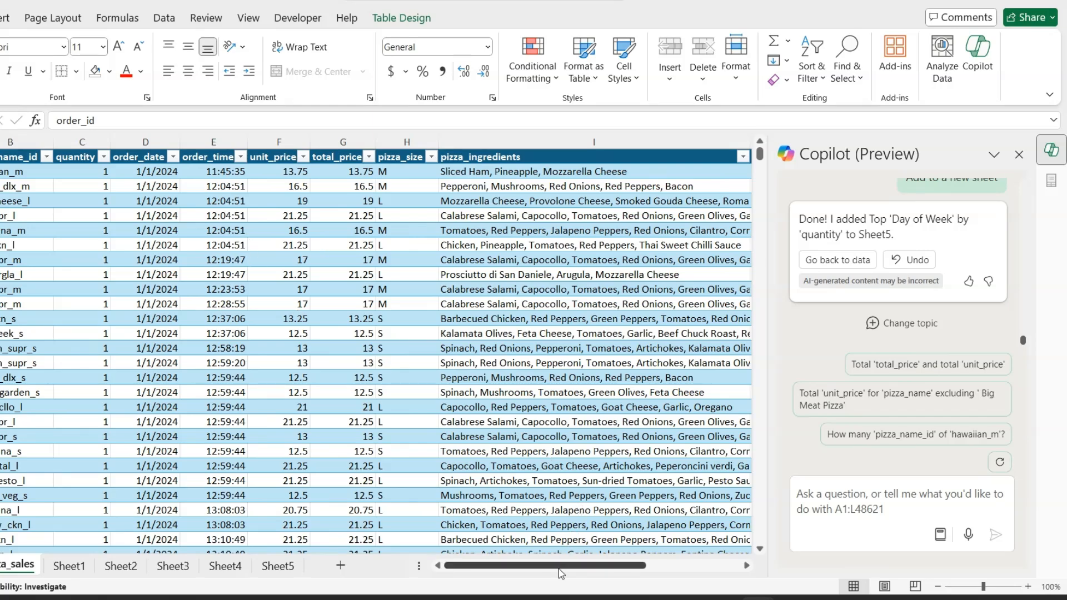
left_click(845, 488)
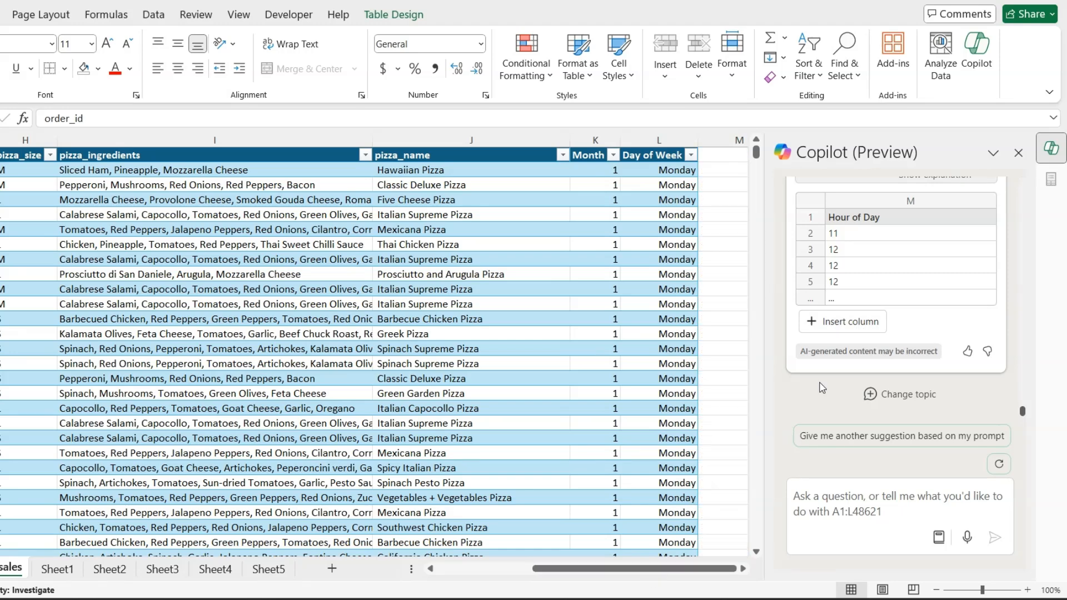
left_click(851, 321)
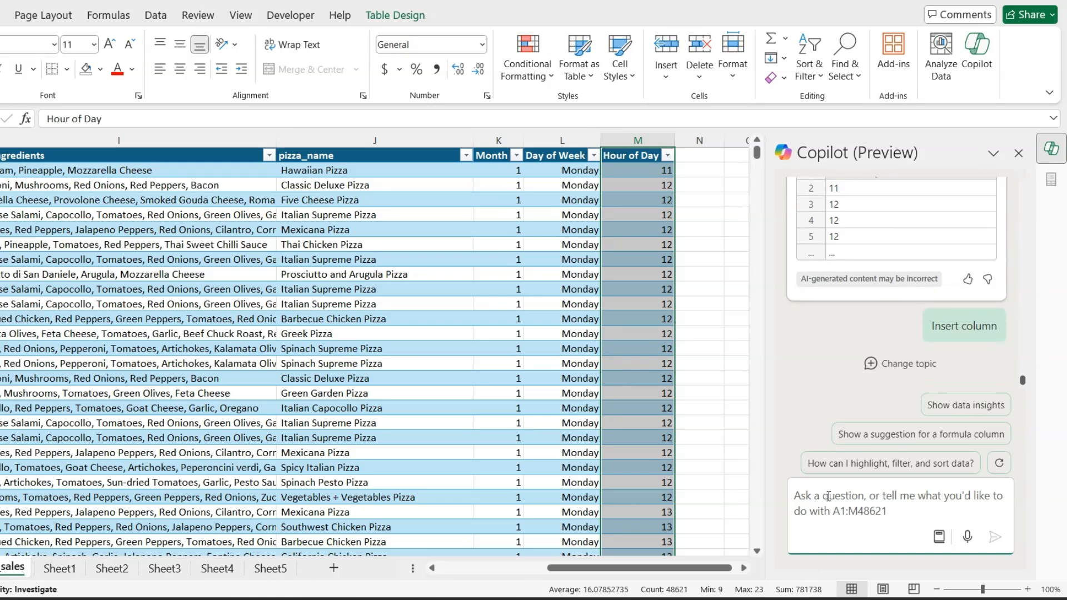
- Ask Copilot to "Create a vertical bar of pizzas sold by hour of the day" and add the chart to a new sheet
type("Create a vertical bar of pizz")
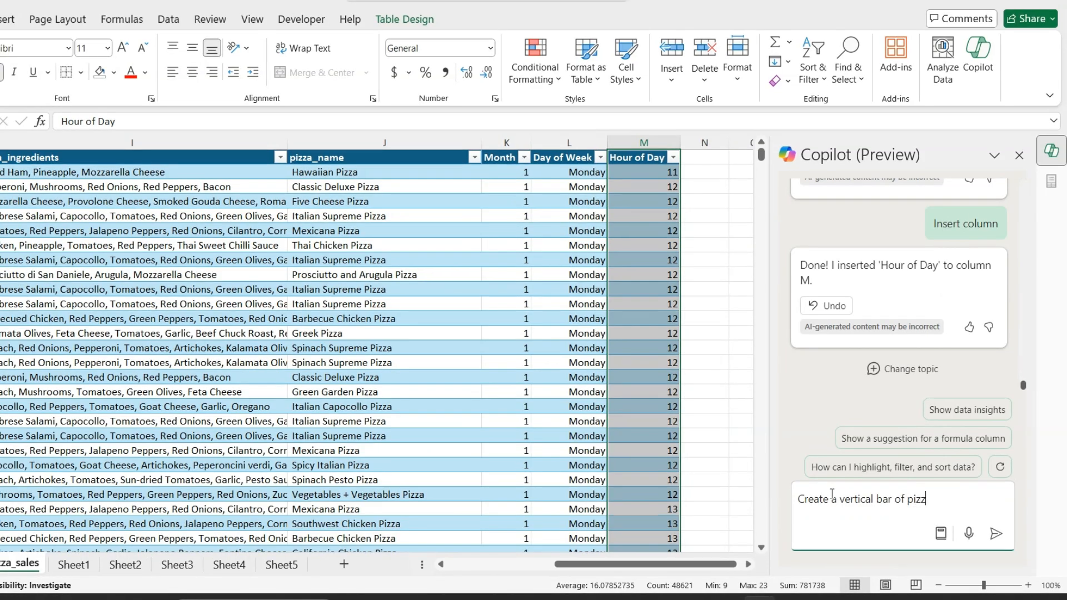
type("as sold by hour of the")
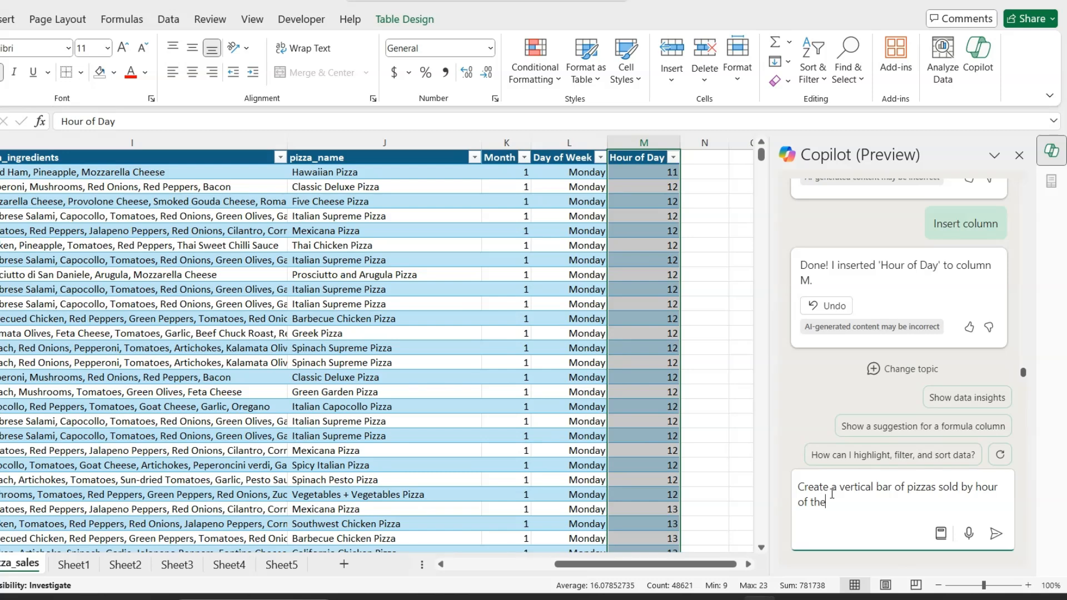
type(" dayt")
key("Return")
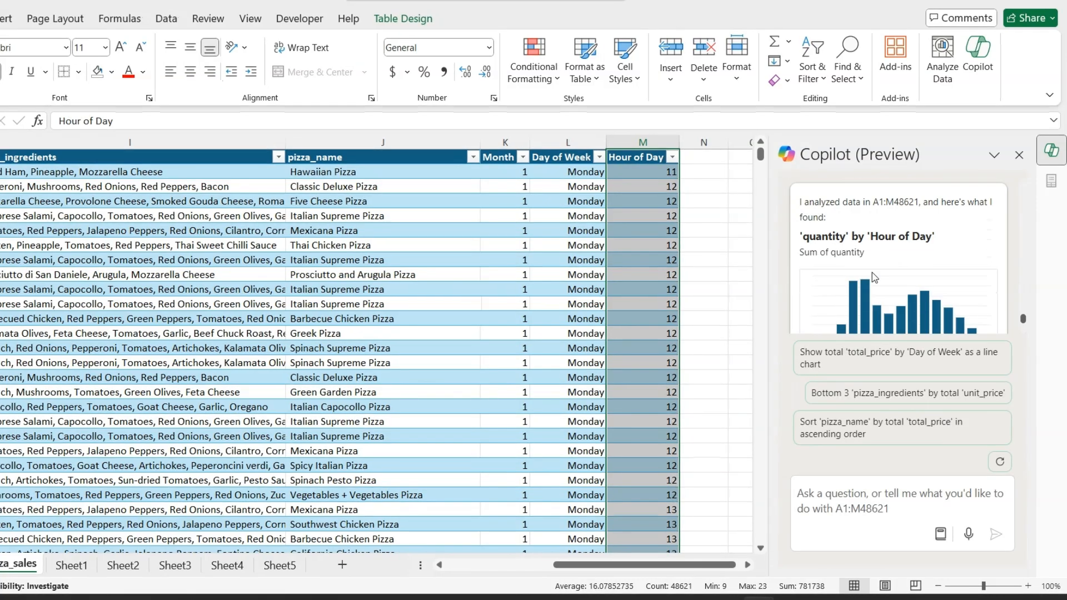
left_click(862, 316)
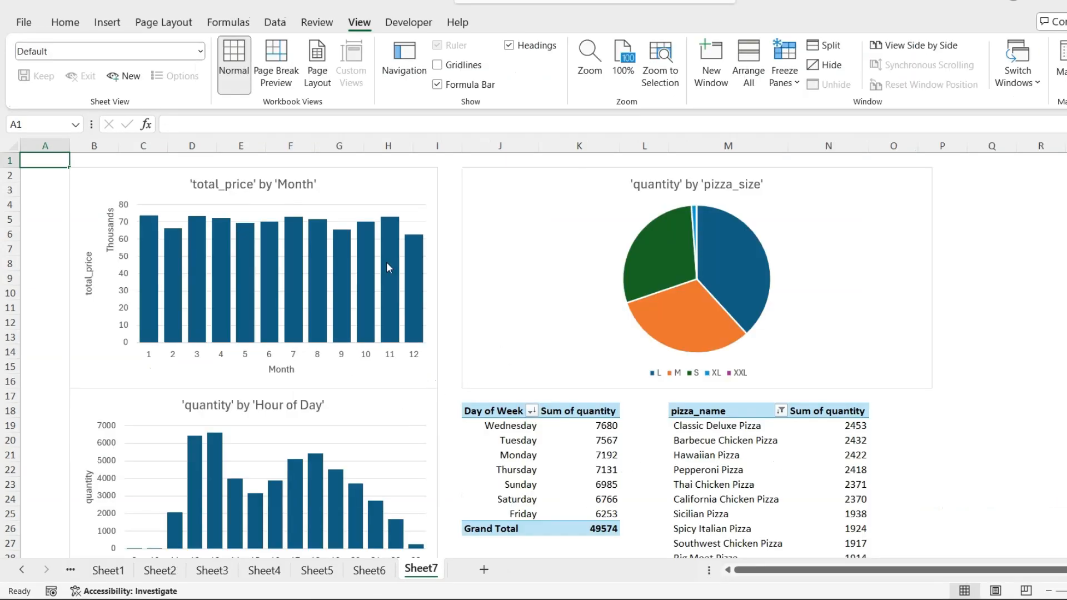
- Review the month, hour of day and pizza size charts and the weekday and pizza_name PivotTables collected on Sheet7
scroll(364, 284, "down", 1)
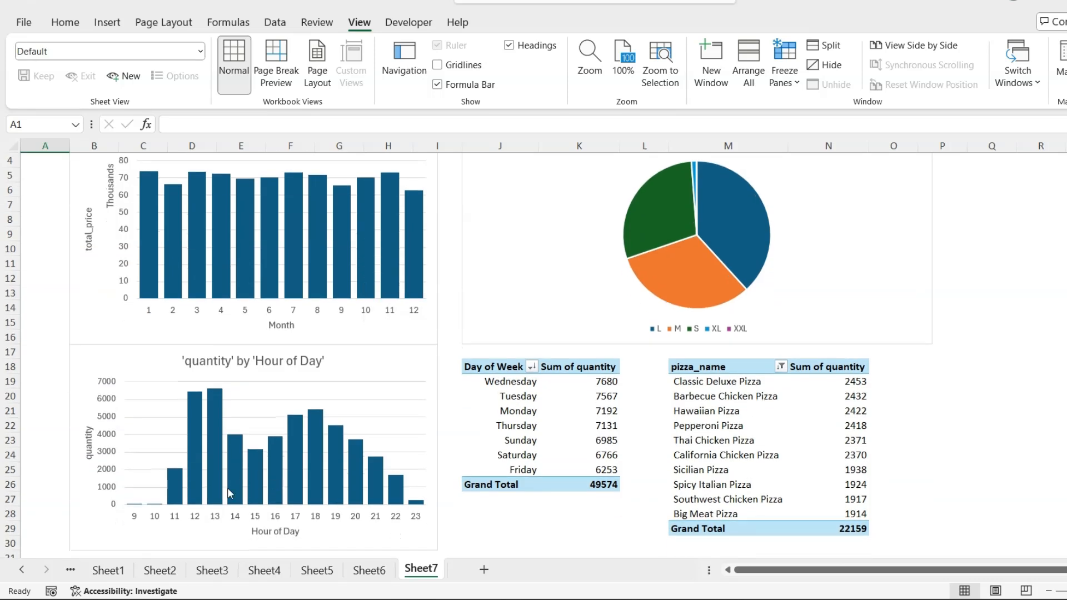
scroll(391, 417, "up", 1)
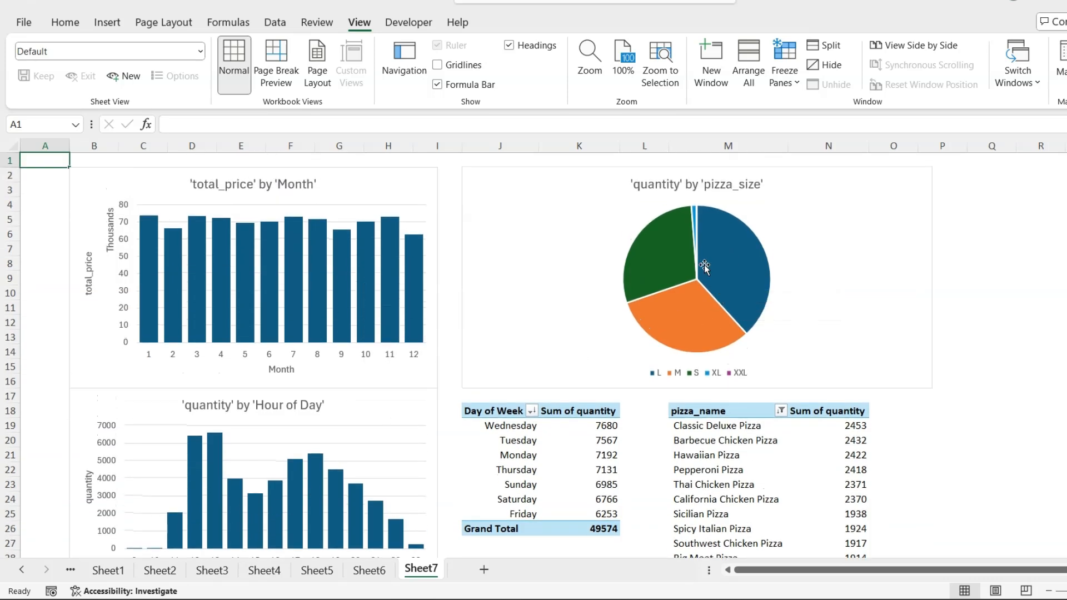
mouse_move(754, 268)
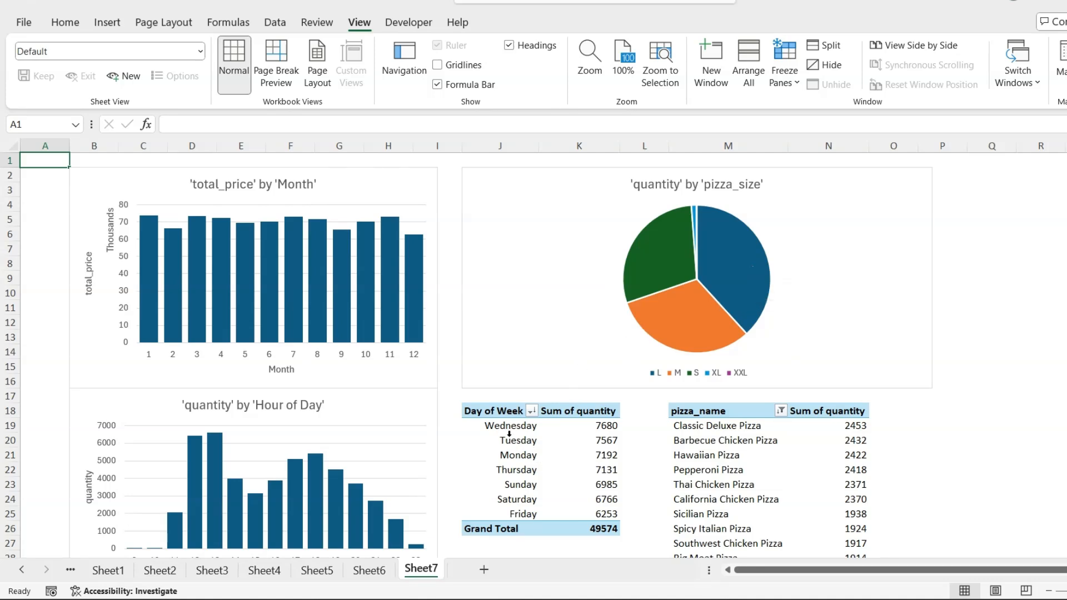
scroll(687, 442, "down", 3)
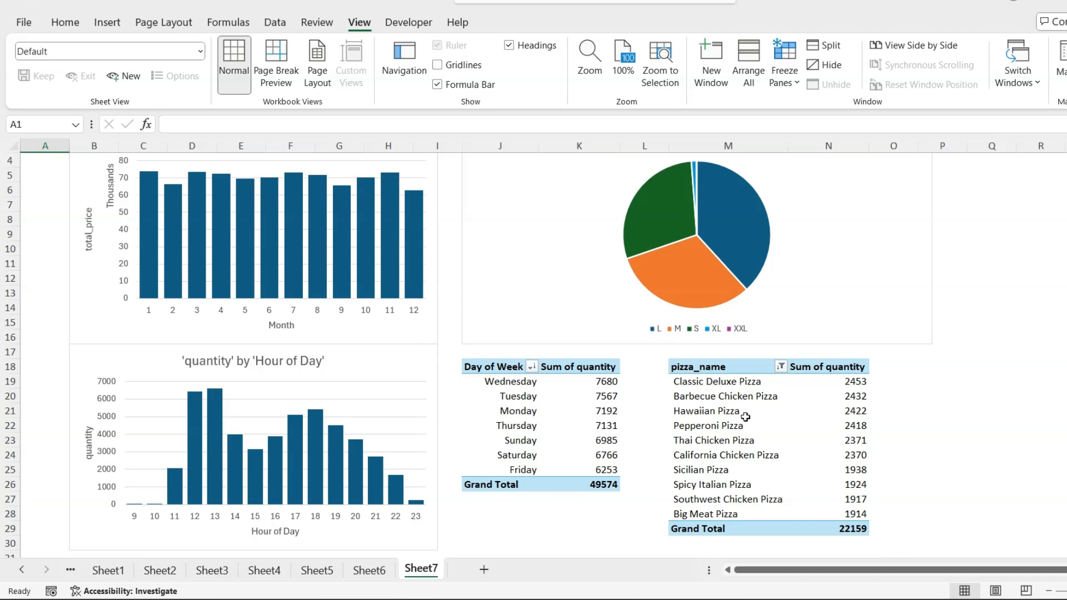
scroll(746, 425, "up", 3)
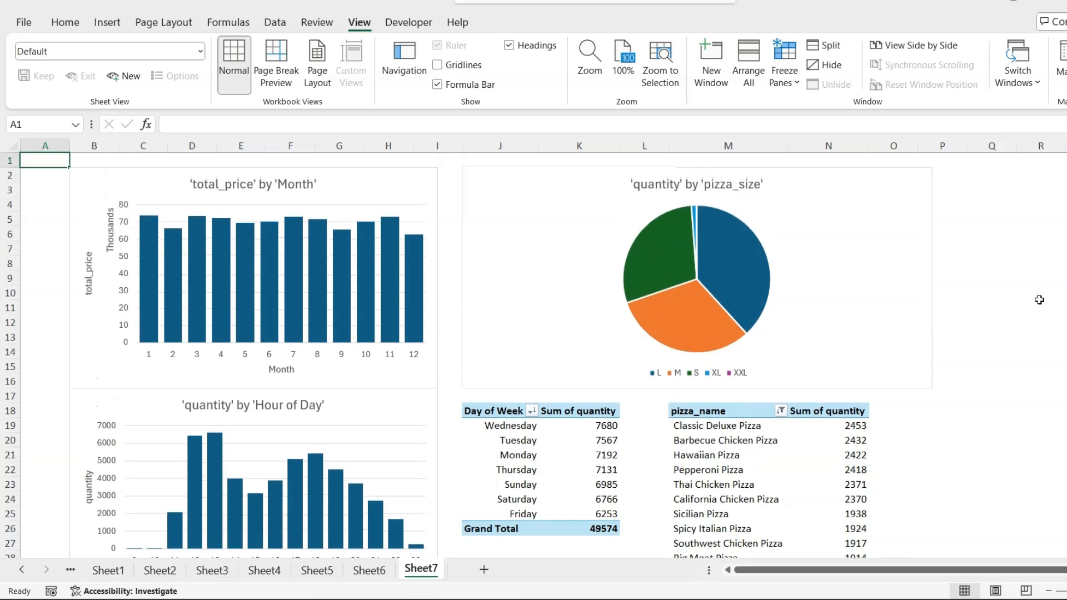